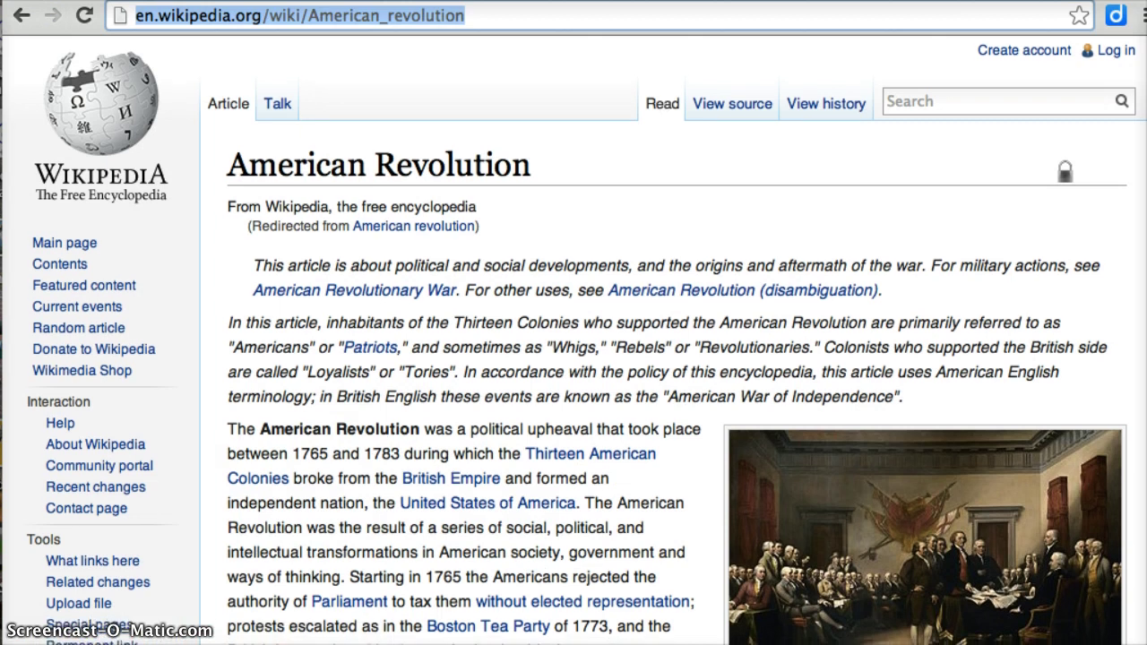
# - Copy the article's first body paragraph, starting "The American Revolution was", into Rewordify.com's text box and rewordify it
pyautogui.scroll(-5, 573, 359)
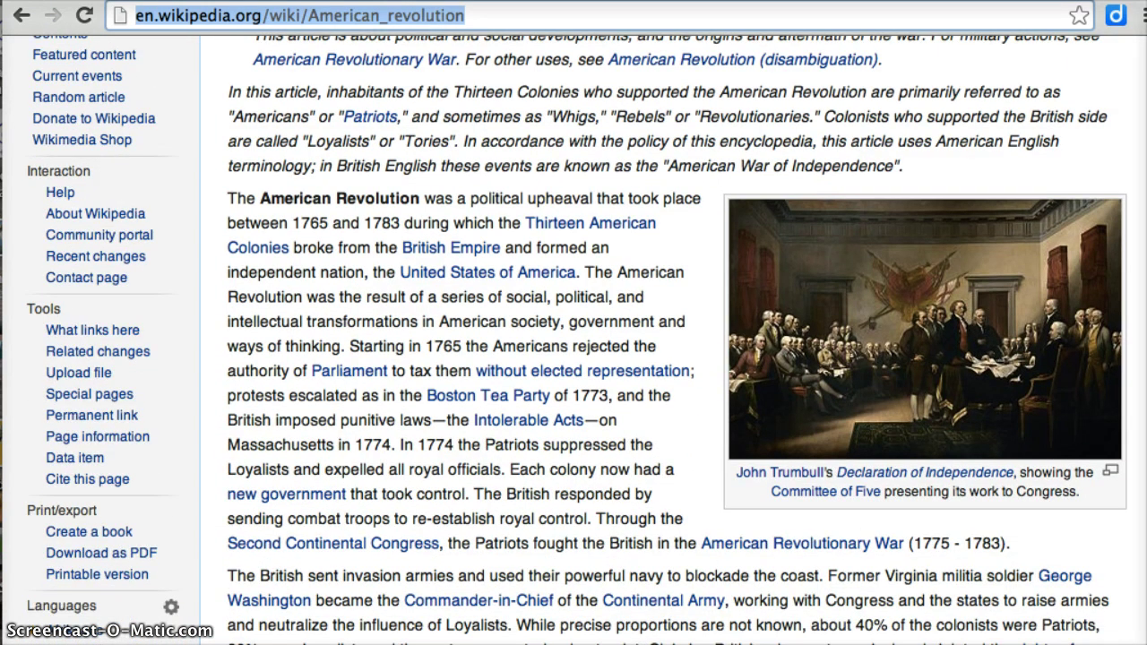
pyautogui.moveTo(228, 198)
pyautogui.mouseDown()
pyautogui.moveTo(268, 223)
pyautogui.moveTo(346, 346)
pyautogui.moveTo(509, 469)
pyautogui.moveTo(511, 543)
pyautogui.moveTo(758, 575)
pyautogui.moveTo(868, 575)
pyautogui.moveTo(1011, 543)
pyautogui.mouseUp()
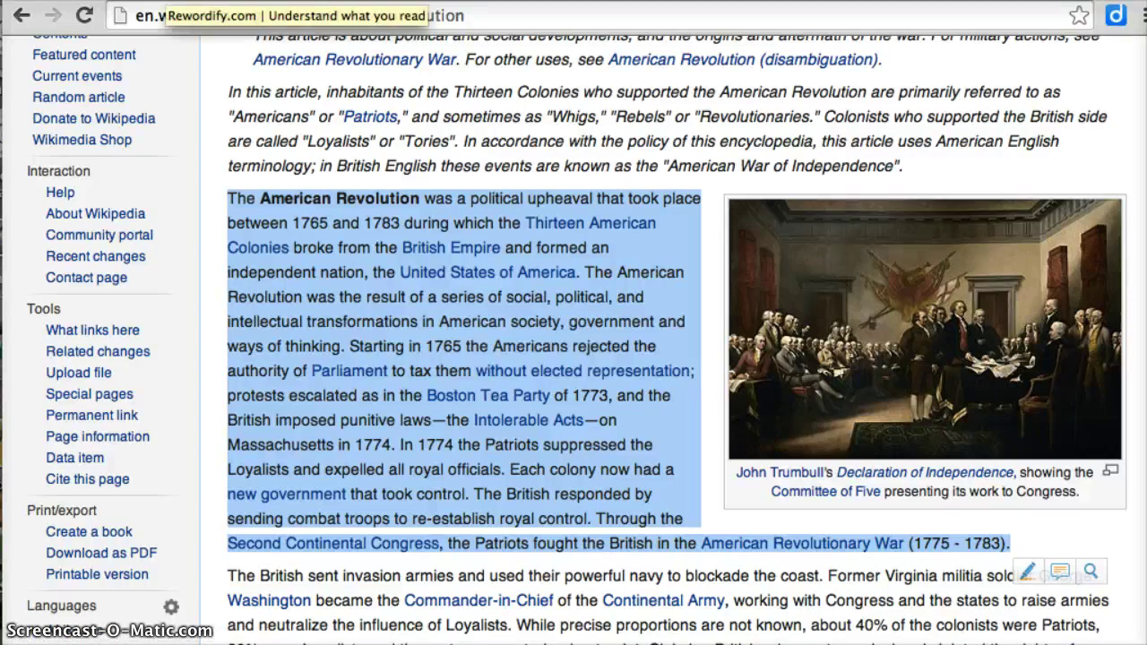
pyautogui.click(165, 2)
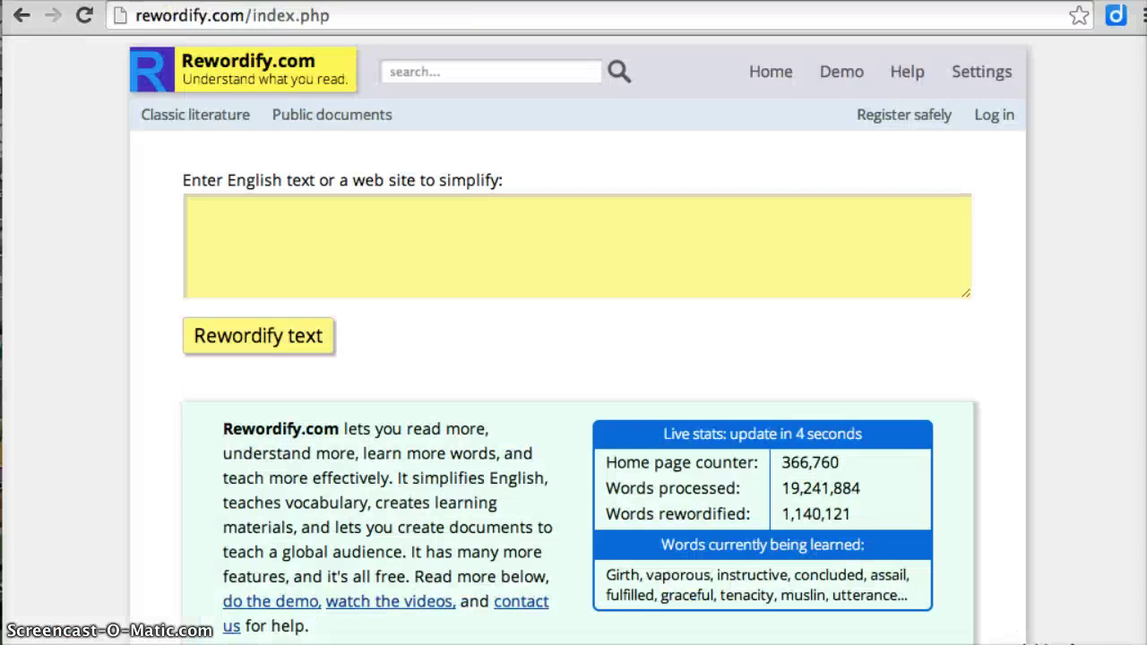
pyautogui.click(577, 245)
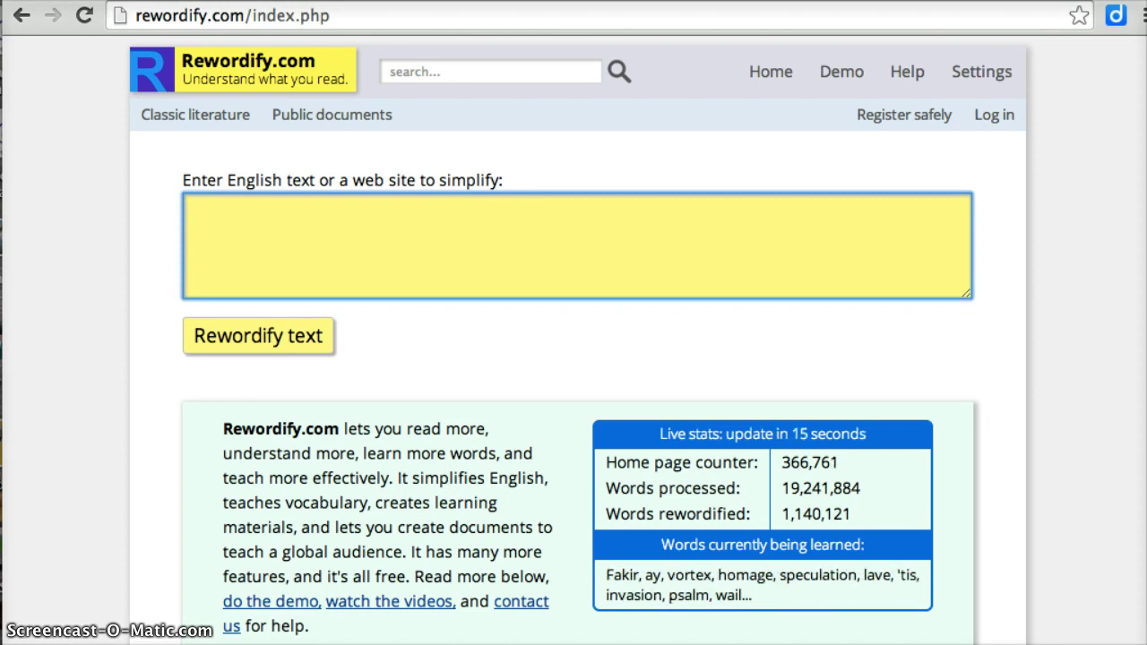
pyautogui.hotkey('ctrl', 'v')
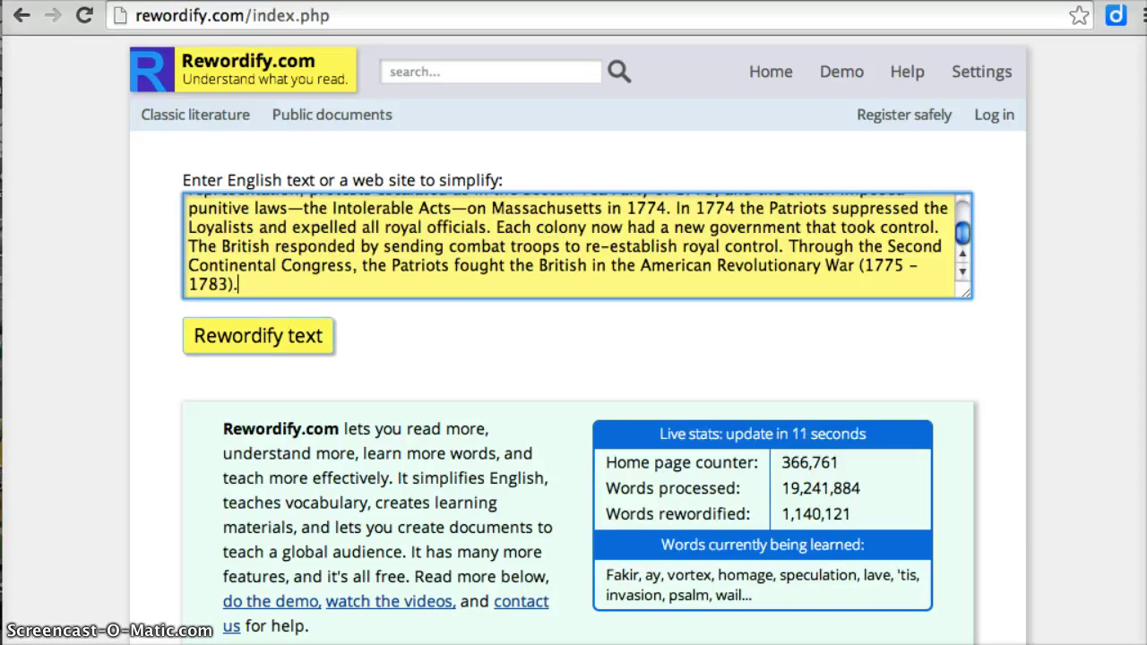
pyautogui.click(258, 335)
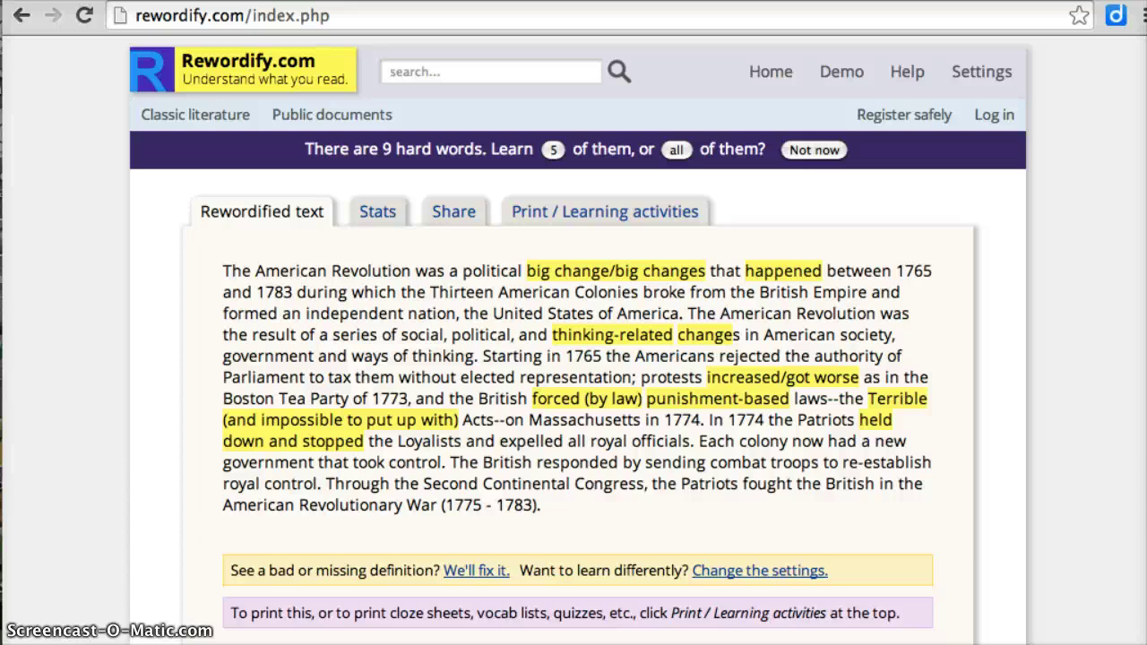
# - Look up the original word behind the highlighted phrase "big change/big changes" and close its definition
pyautogui.moveTo(592, 273)
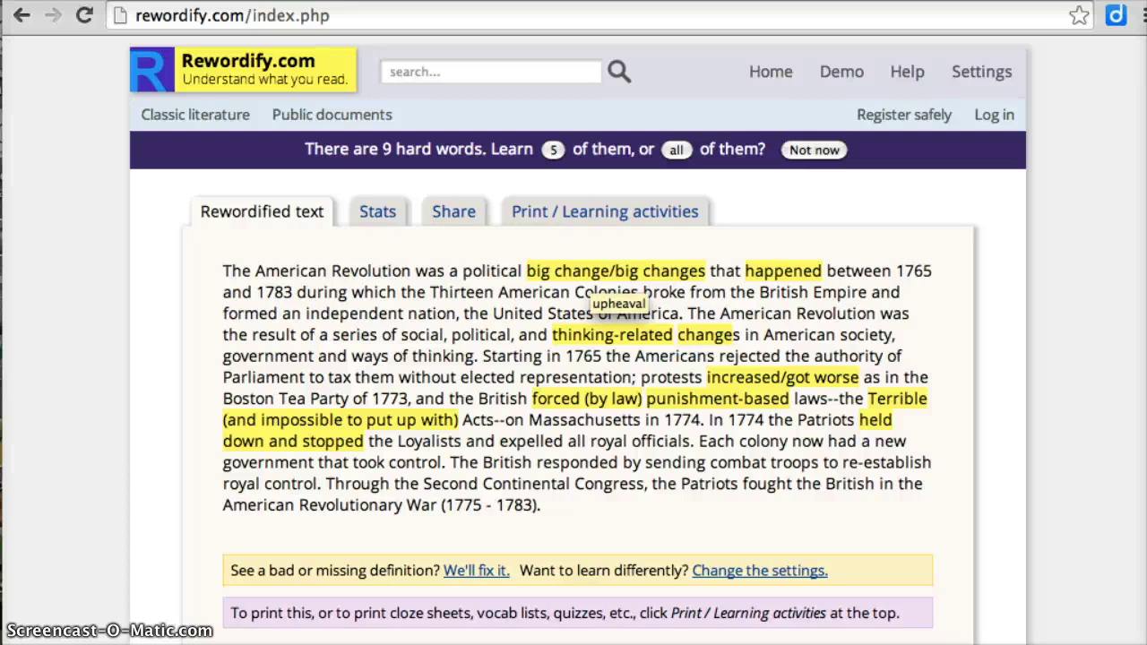
pyautogui.click(616, 273)
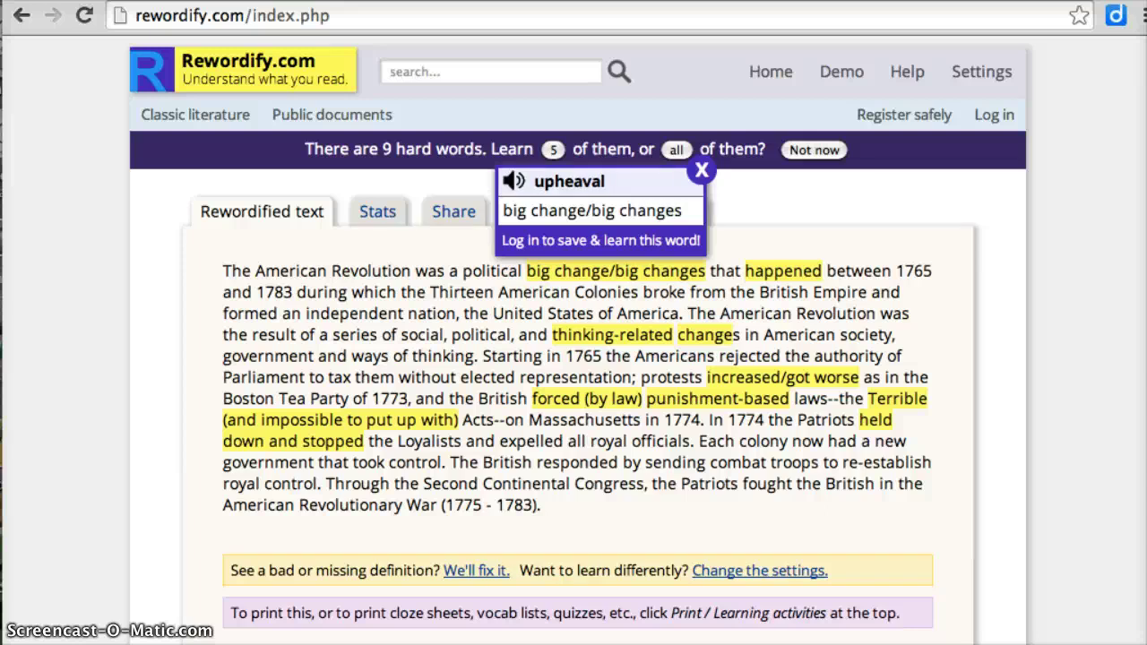
pyautogui.press('Escape')
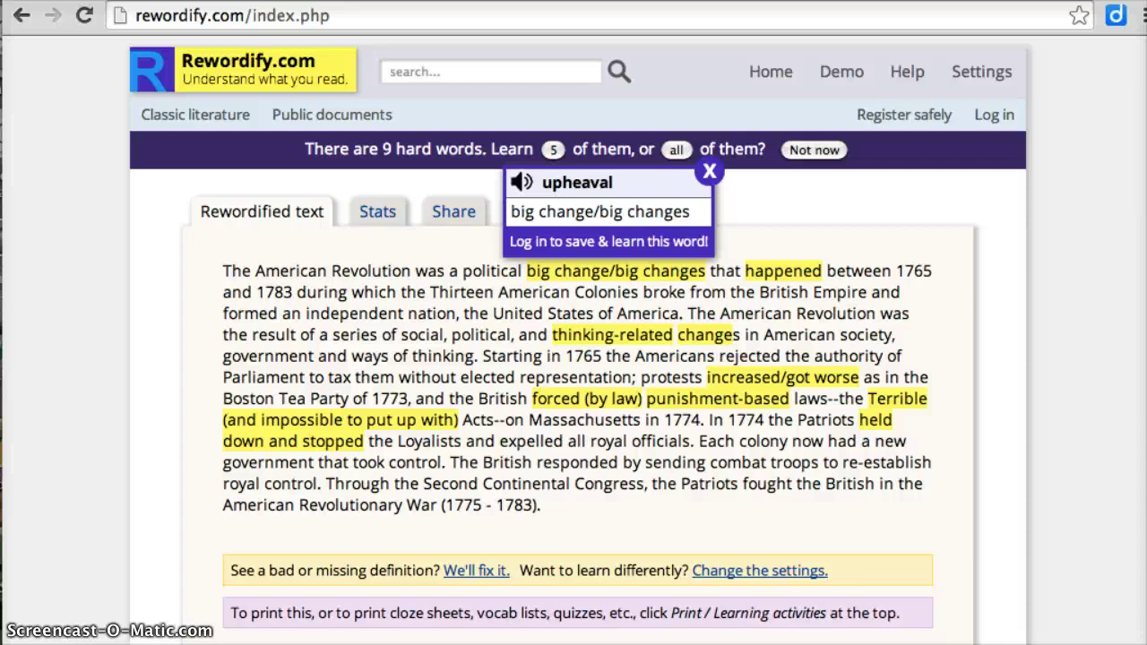
pyautogui.press('Escape')
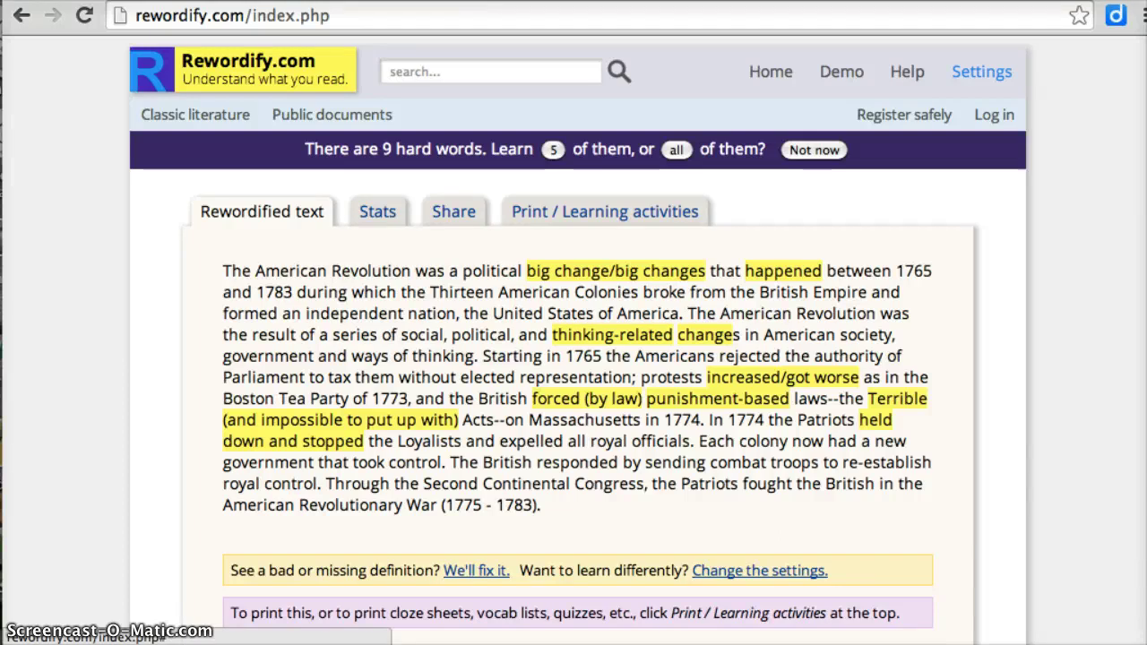
# - In the settings, choose the "Don't reword words; click/tap to see definitions" display mode and check the definition of "sublime" in the sample output
pyautogui.click(983, 72)
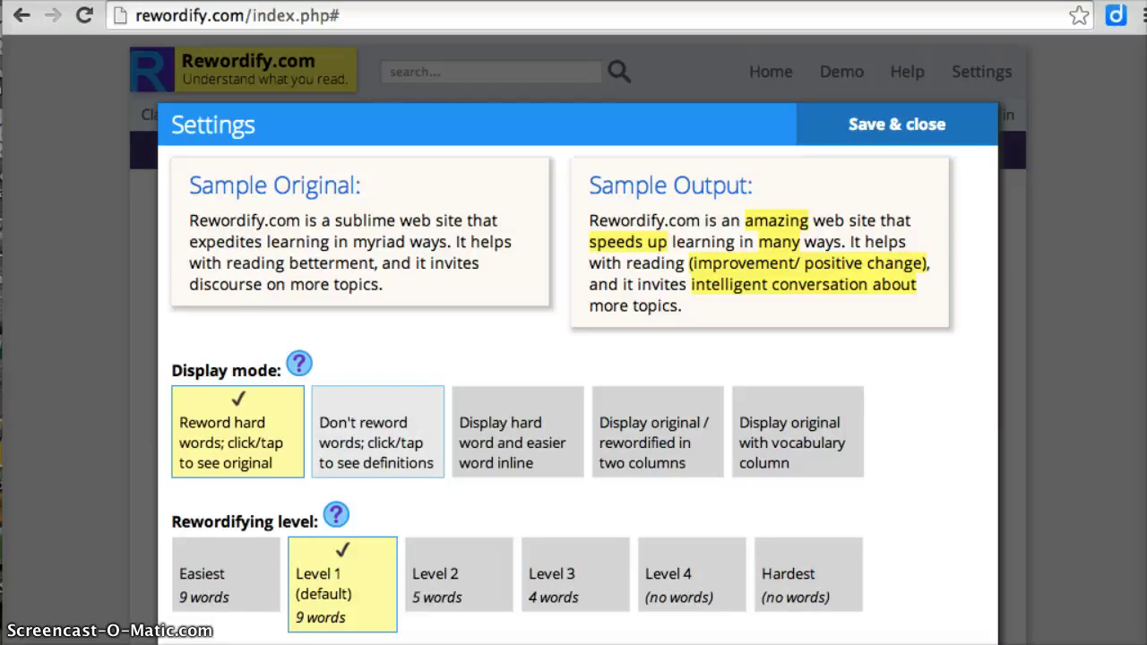
pyautogui.click(377, 432)
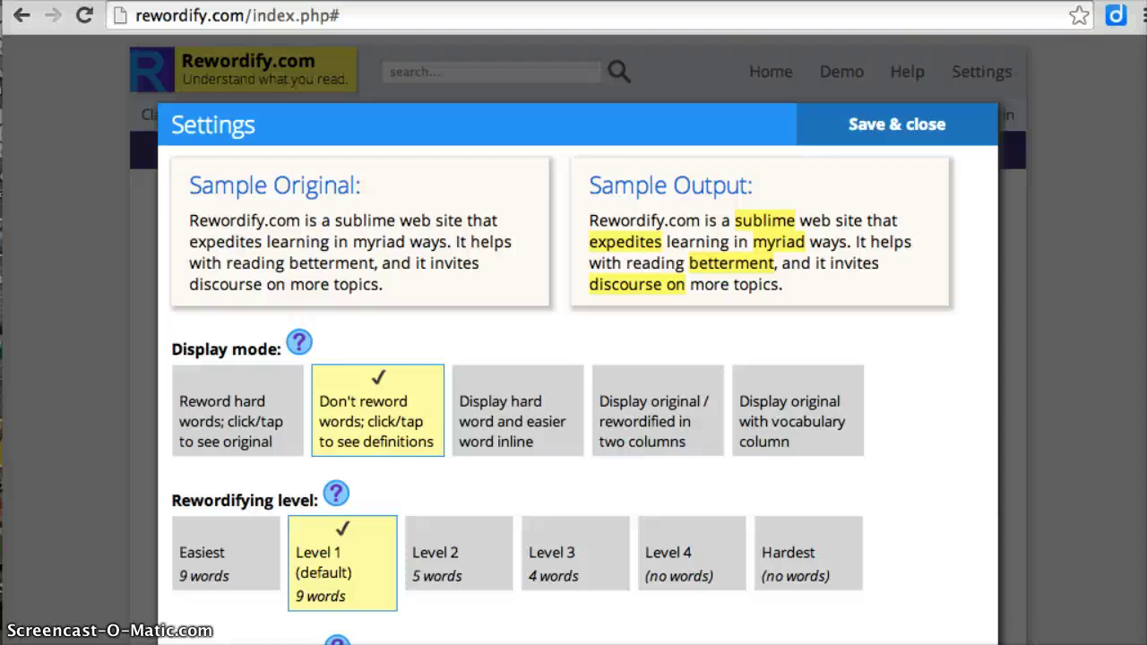
pyautogui.moveTo(774, 224)
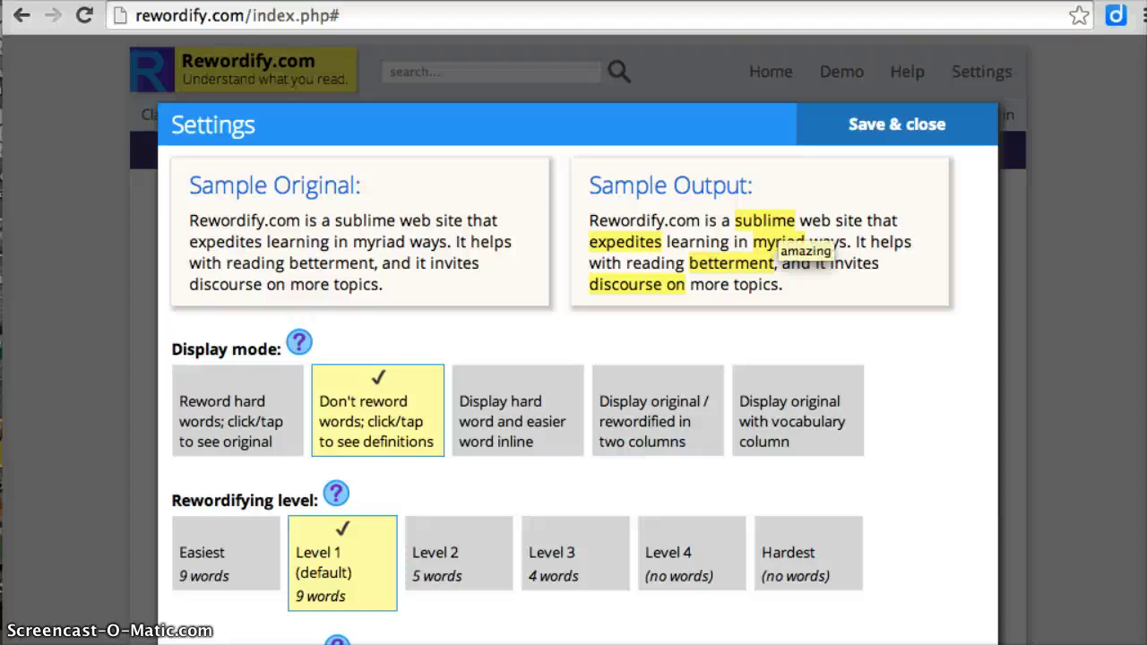
pyautogui.click(774, 224)
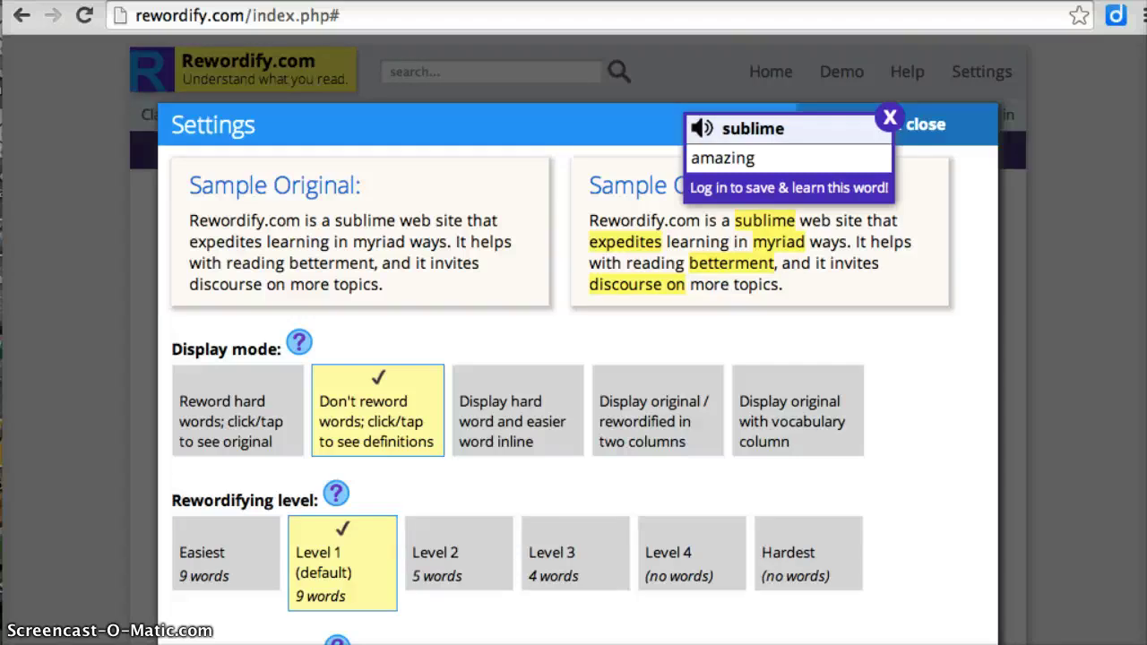
pyautogui.click(888, 118)
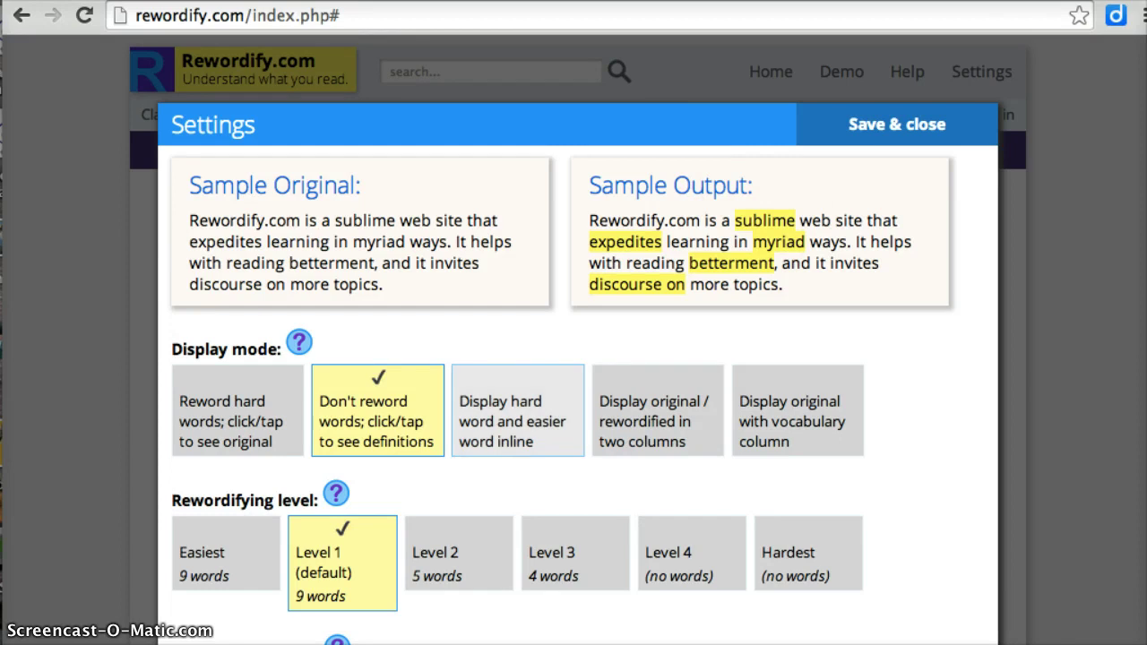
# - Preview the display modes for hard and easier word inline, original/rewordified in two columns, and original with vocabulary column
pyautogui.click(517, 421)
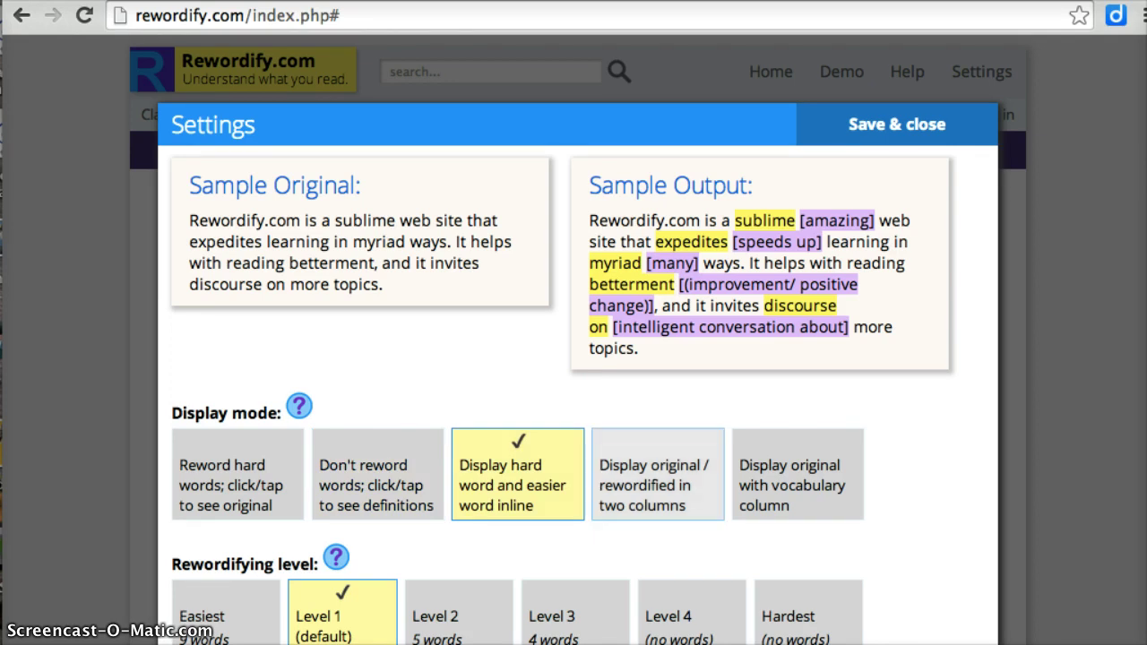
pyautogui.click(657, 474)
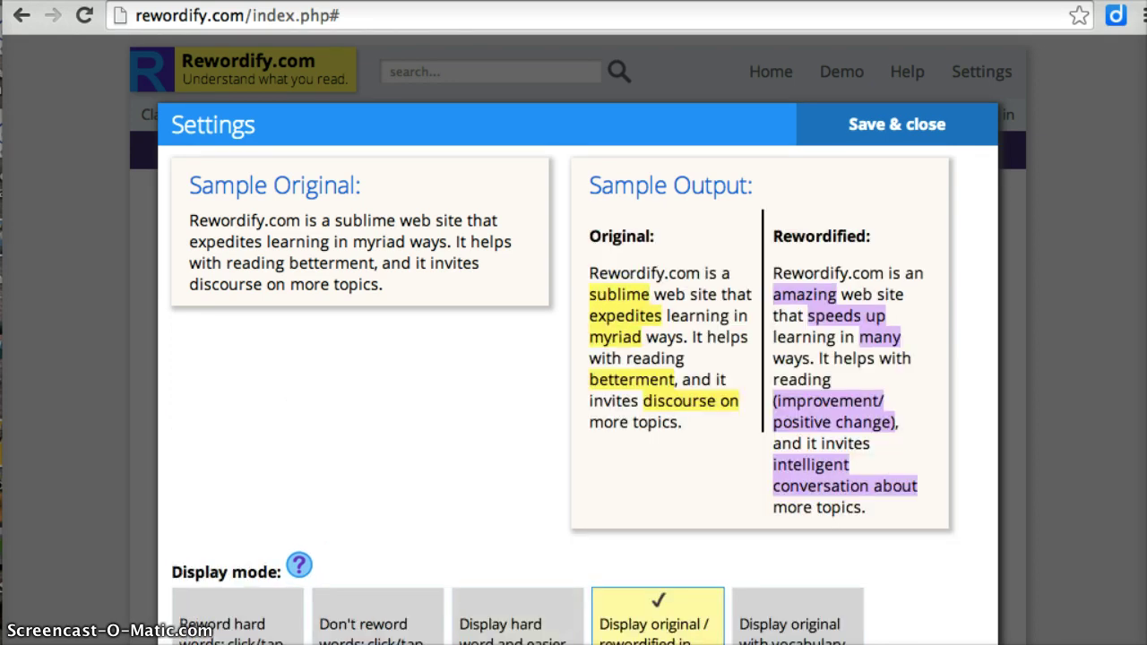
pyautogui.scroll(-3, 574, 359)
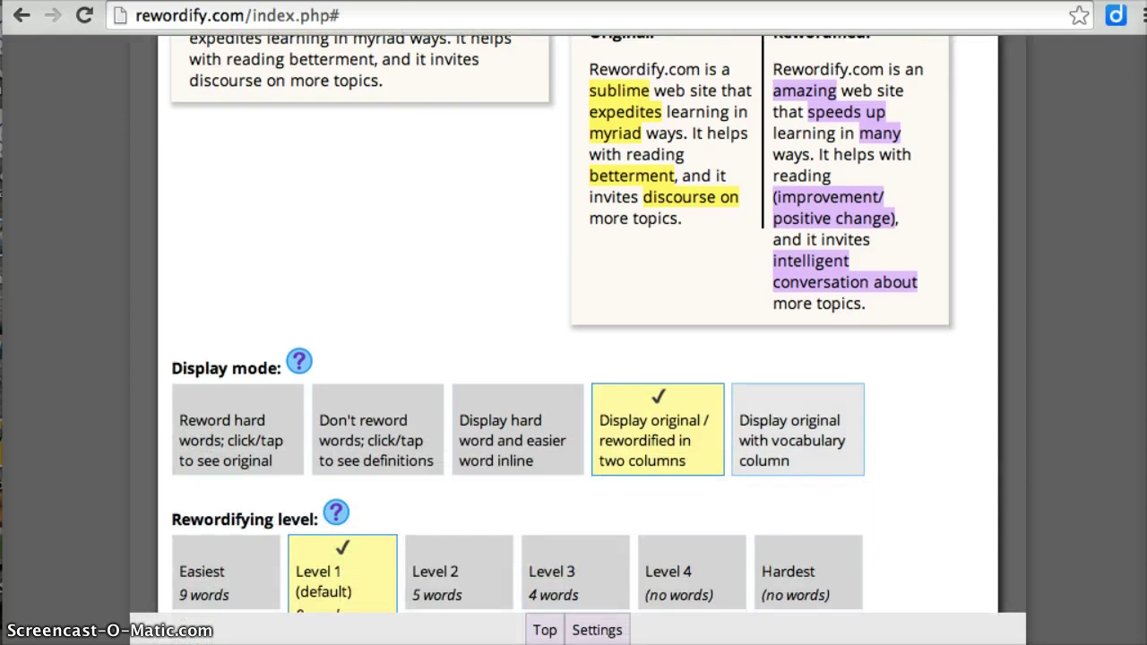
pyautogui.click(797, 429)
pyautogui.scroll(3, 798, 429)
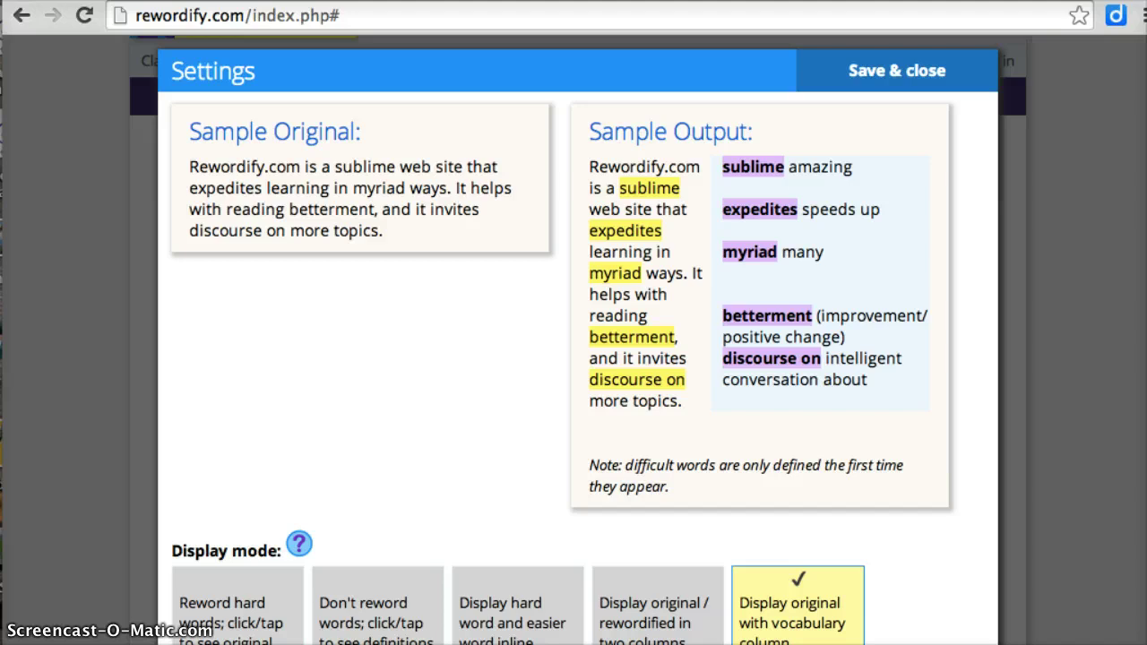
pyautogui.scroll(-1, 578, 341)
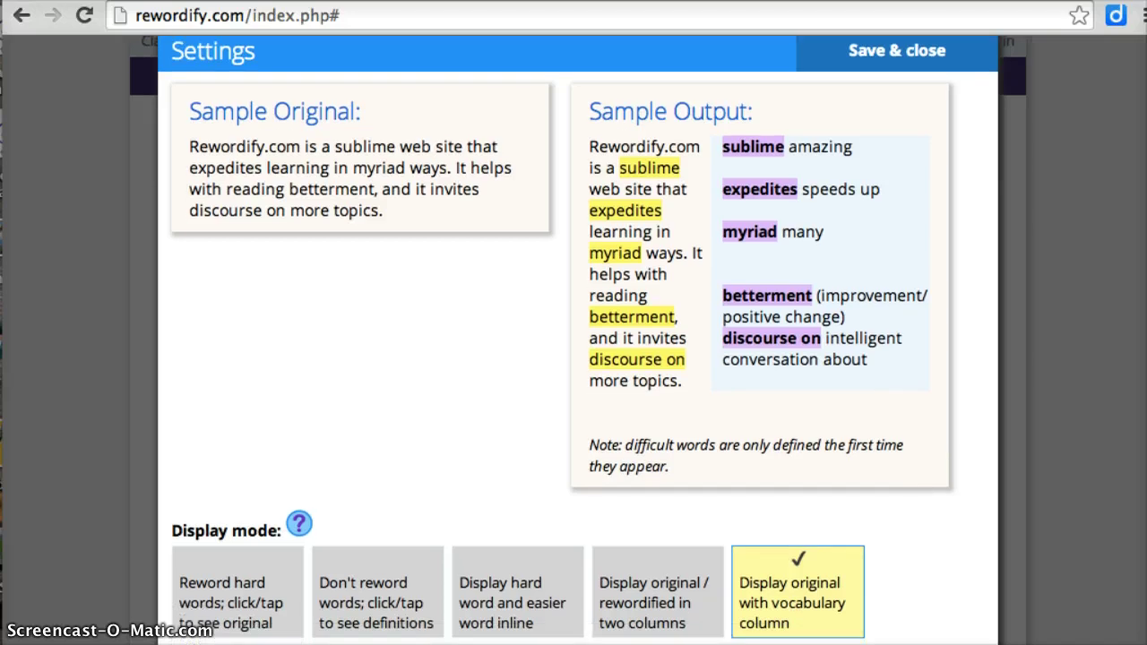
pyautogui.scroll(-1, 578, 341)
pyautogui.scroll(-4, 578, 340)
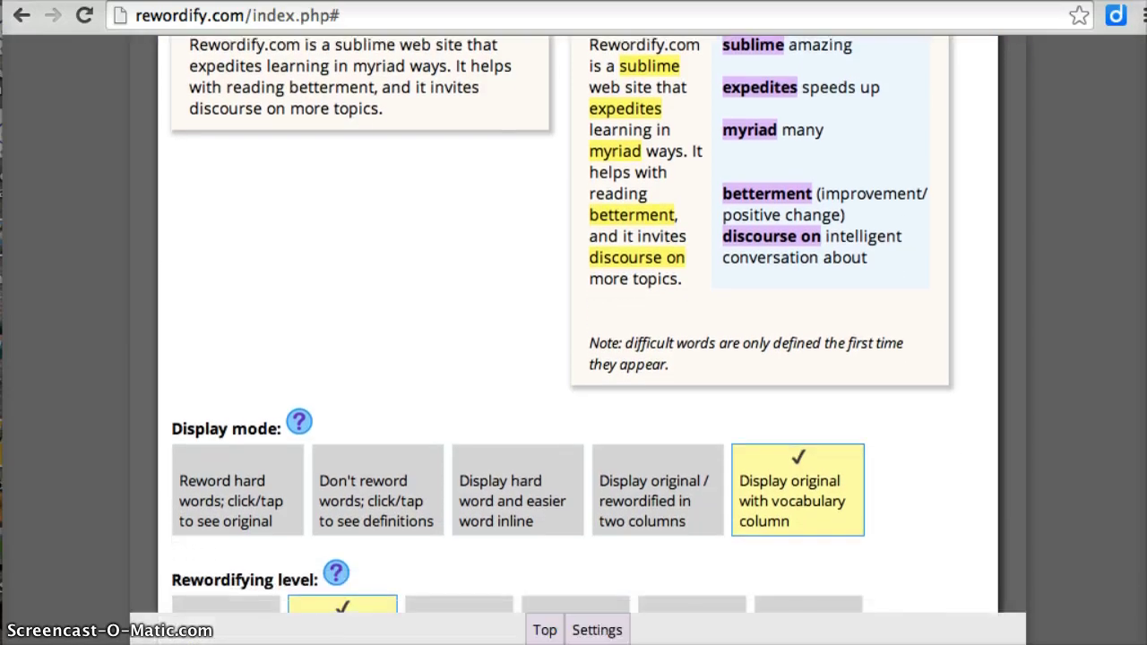
pyautogui.scroll(-1, 578, 341)
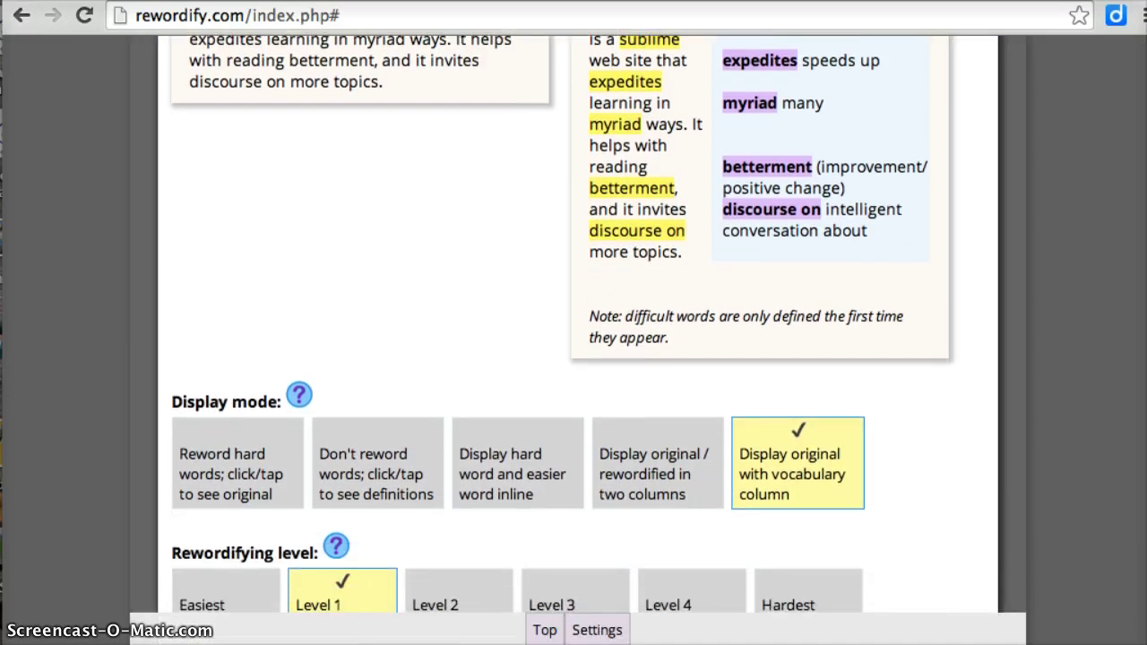
pyautogui.scroll(-1, 578, 341)
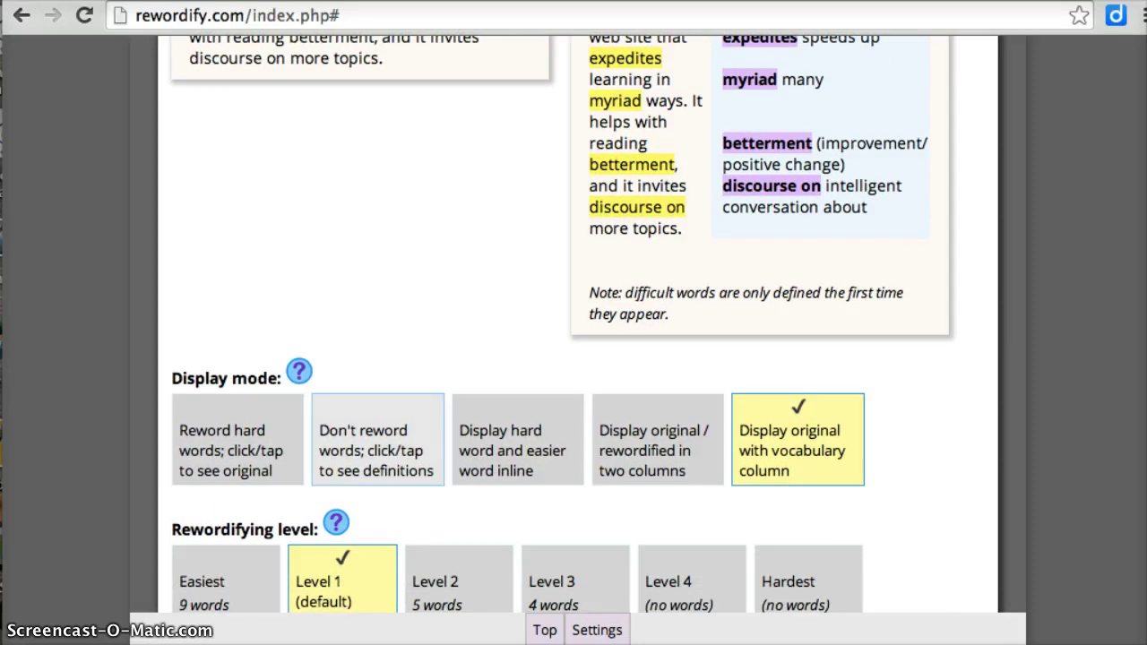
# - Try the no-rewording display mode again, switch to "Display hard word and easier word inline", and review the sample output
pyautogui.click(377, 439)
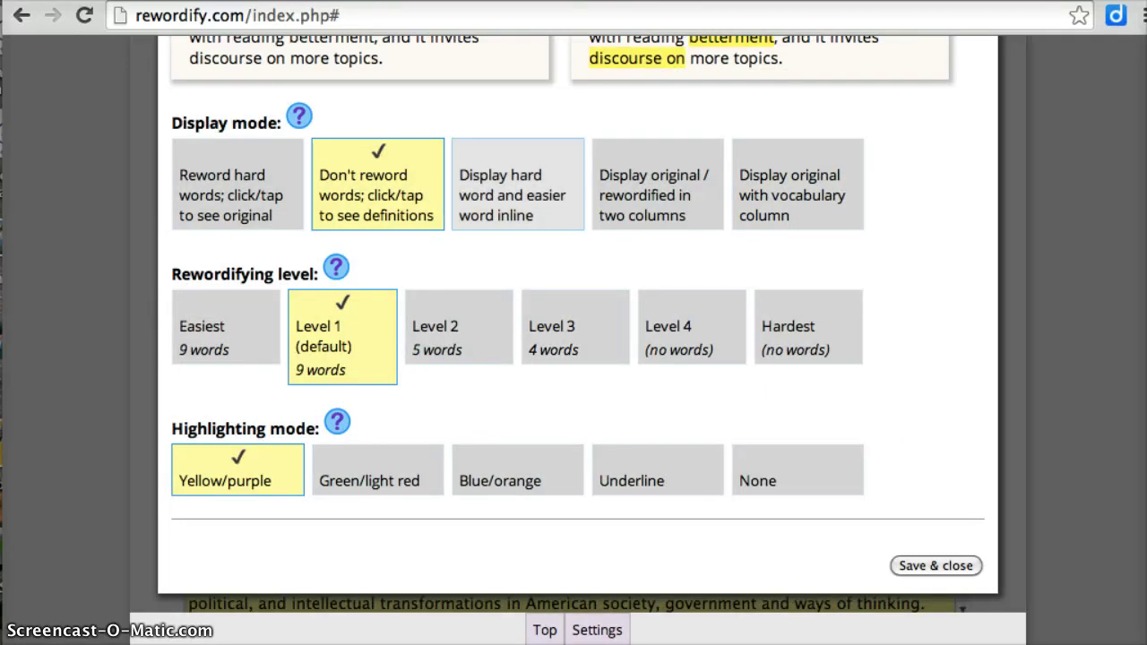
pyautogui.click(517, 184)
pyautogui.scroll(3, 577, 323)
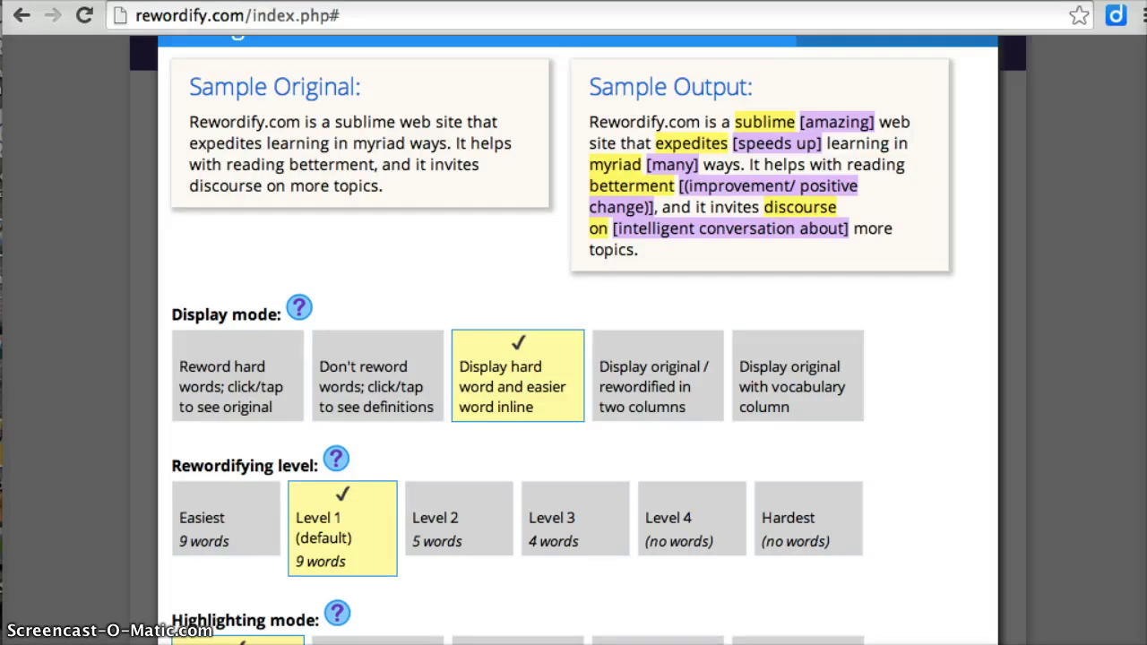
# - Try the Green/light red, Blue/orange and Underline highlighting modes on the sample output and restore Yellow/purple
pyautogui.scroll(-2, 574, 340)
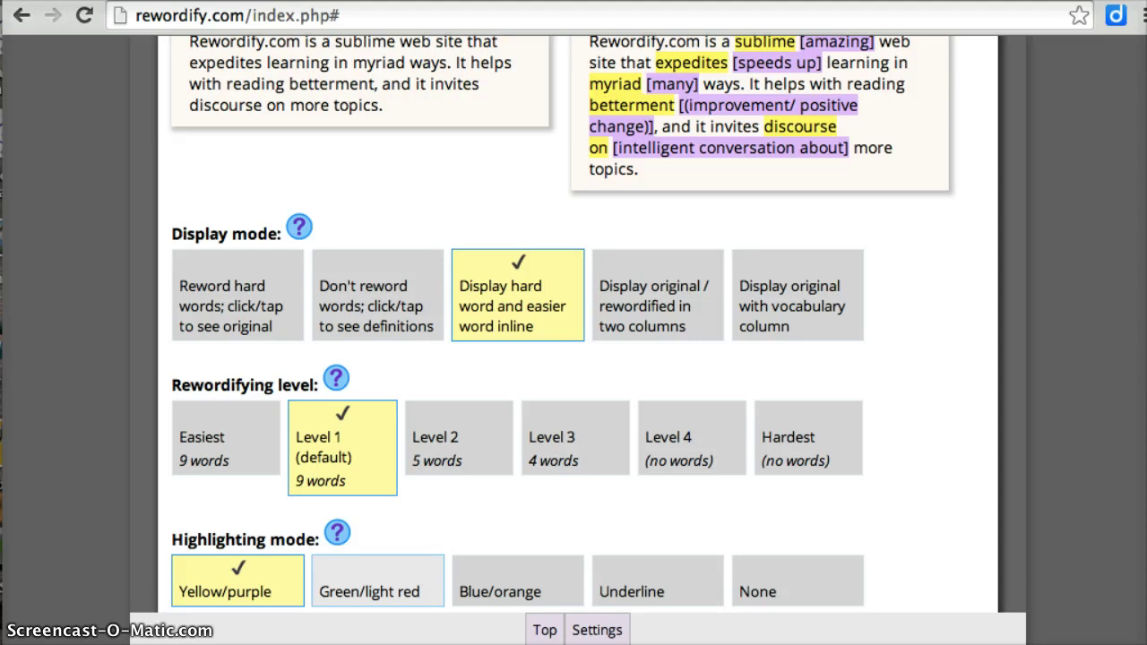
pyautogui.click(378, 581)
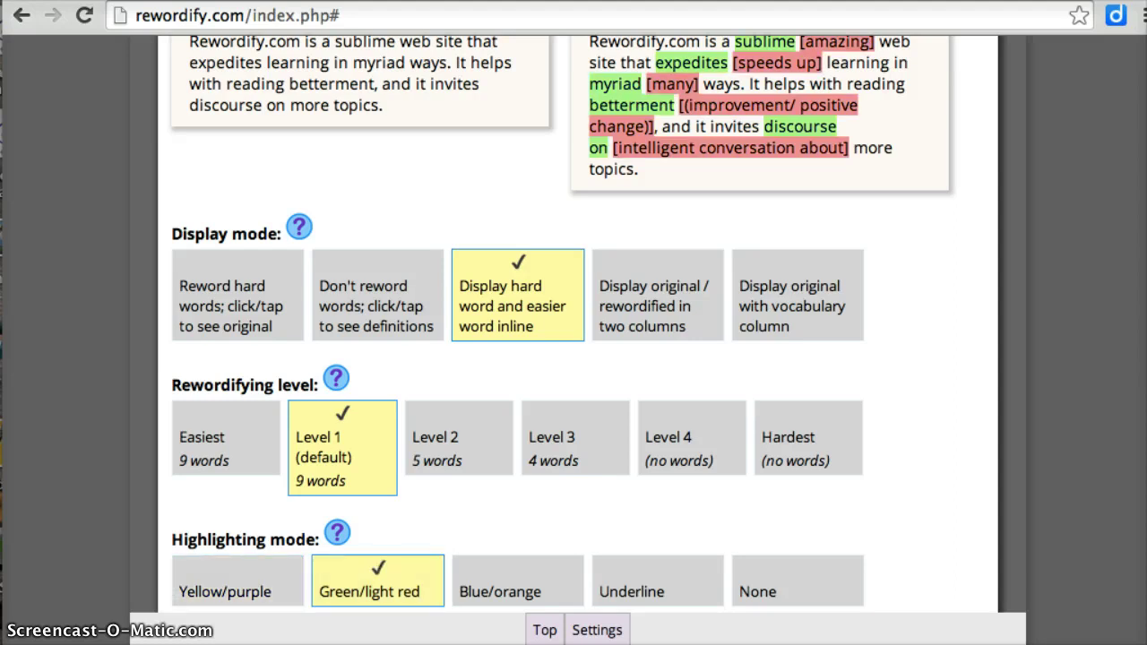
pyautogui.click(517, 581)
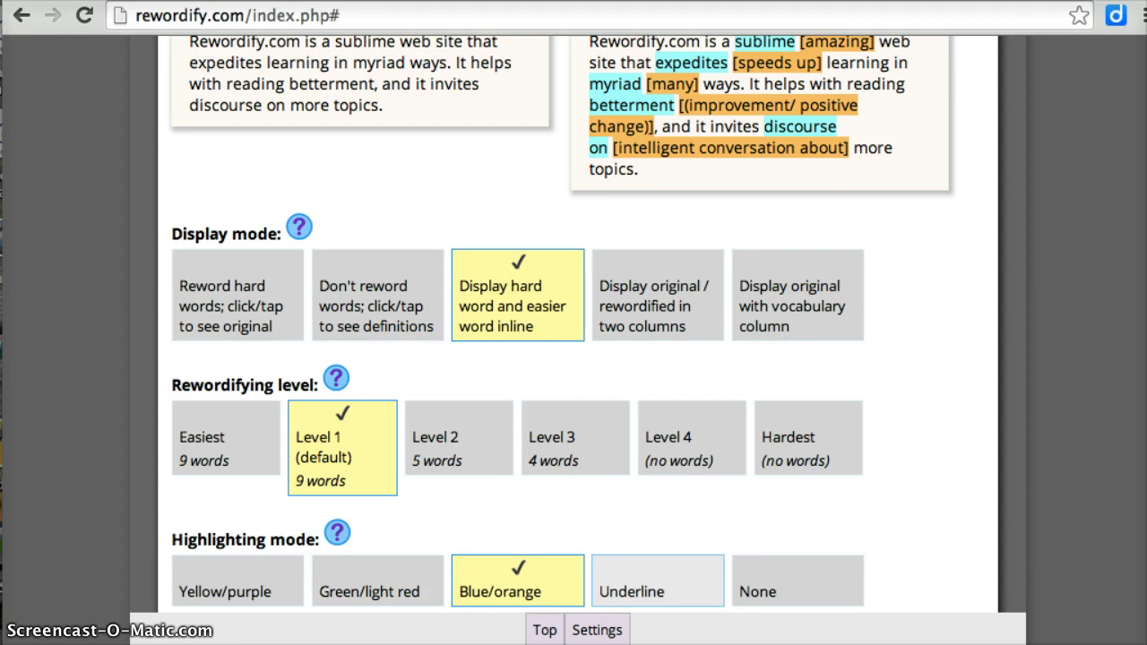
pyautogui.click(656, 580)
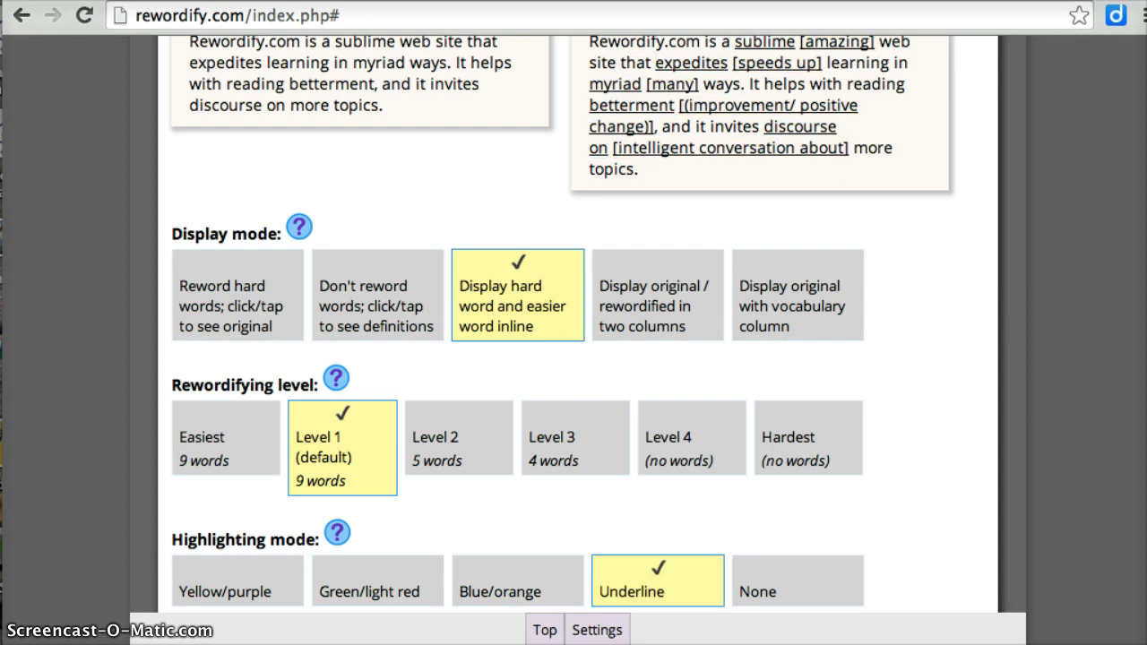
pyautogui.scroll(2, 577, 341)
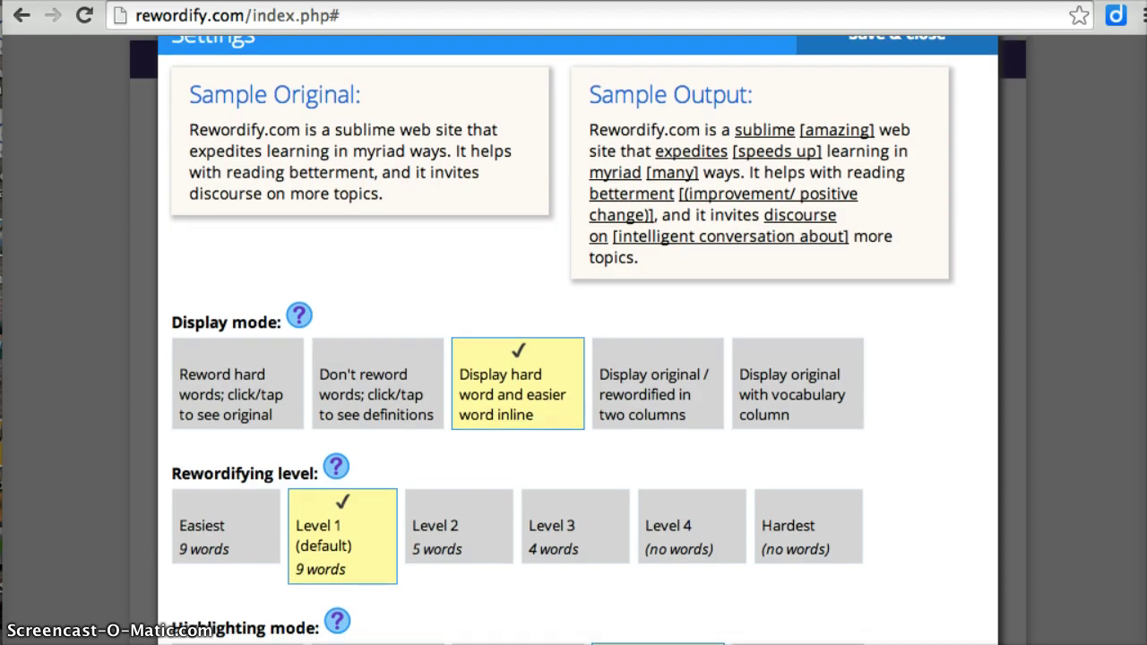
pyautogui.scroll(-3, 577, 340)
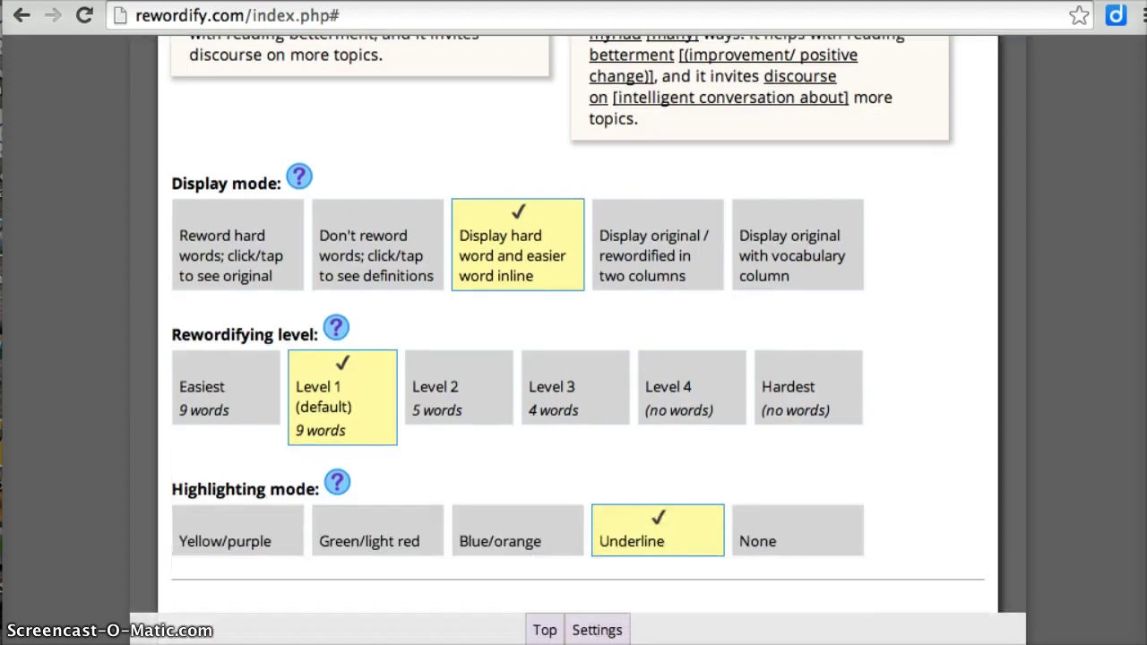
pyautogui.click(237, 530)
# - Set the display mode to "Don't reword words; click/tap to see definitions"
pyautogui.scroll(2, 238, 531)
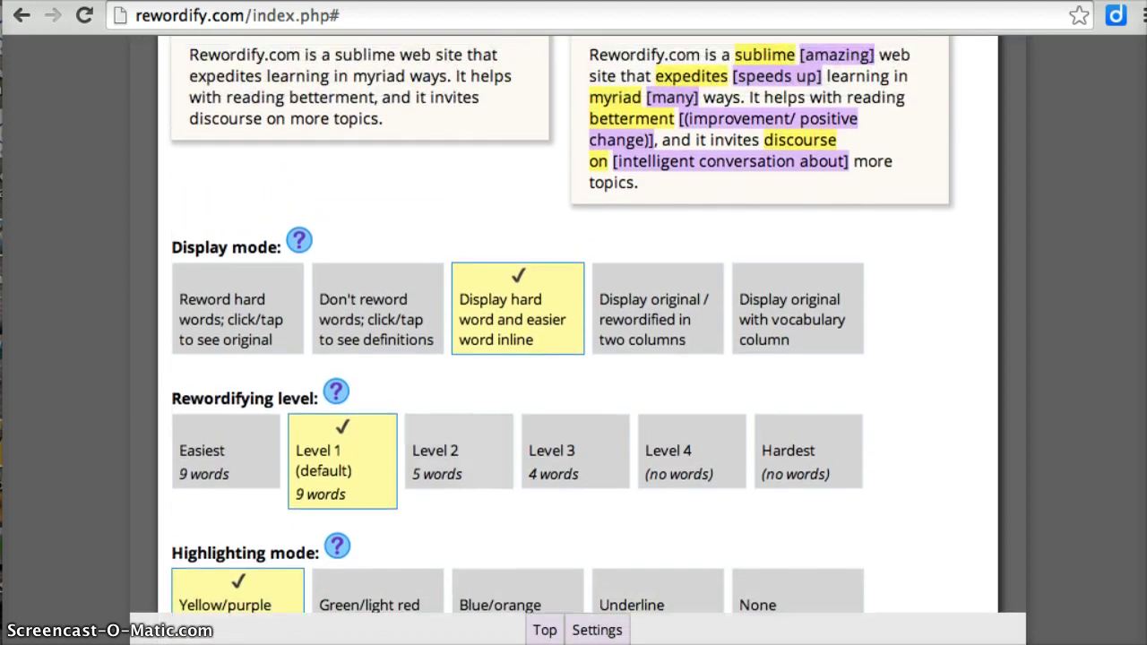
pyautogui.scroll(2, 458, 480)
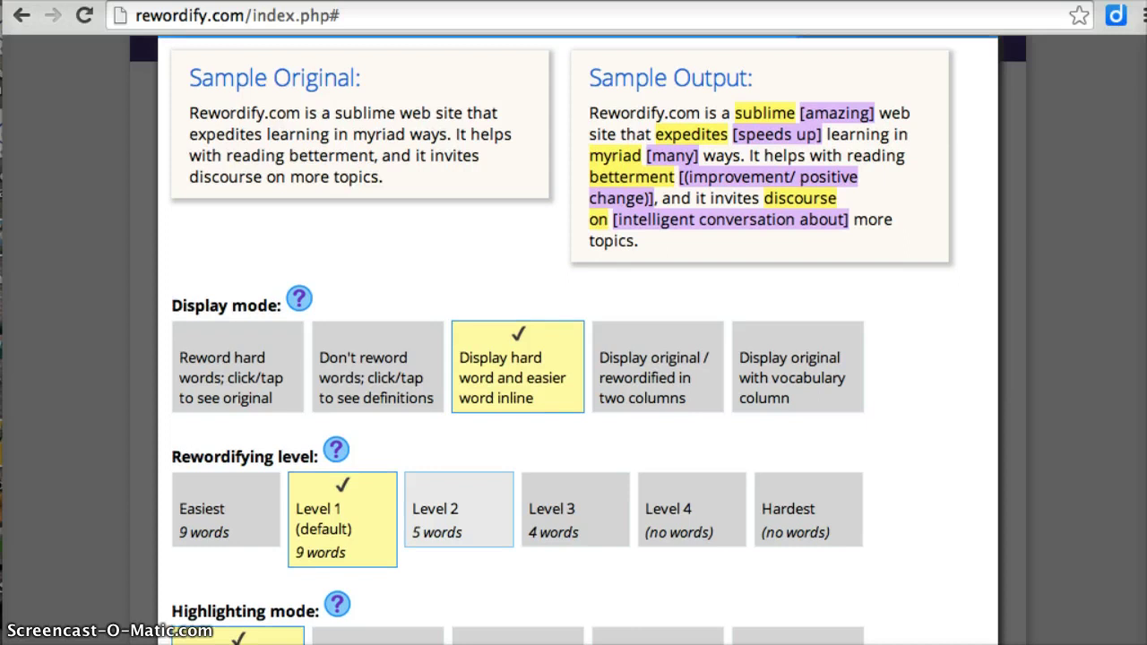
pyautogui.click(378, 368)
pyautogui.scroll(-2, 378, 367)
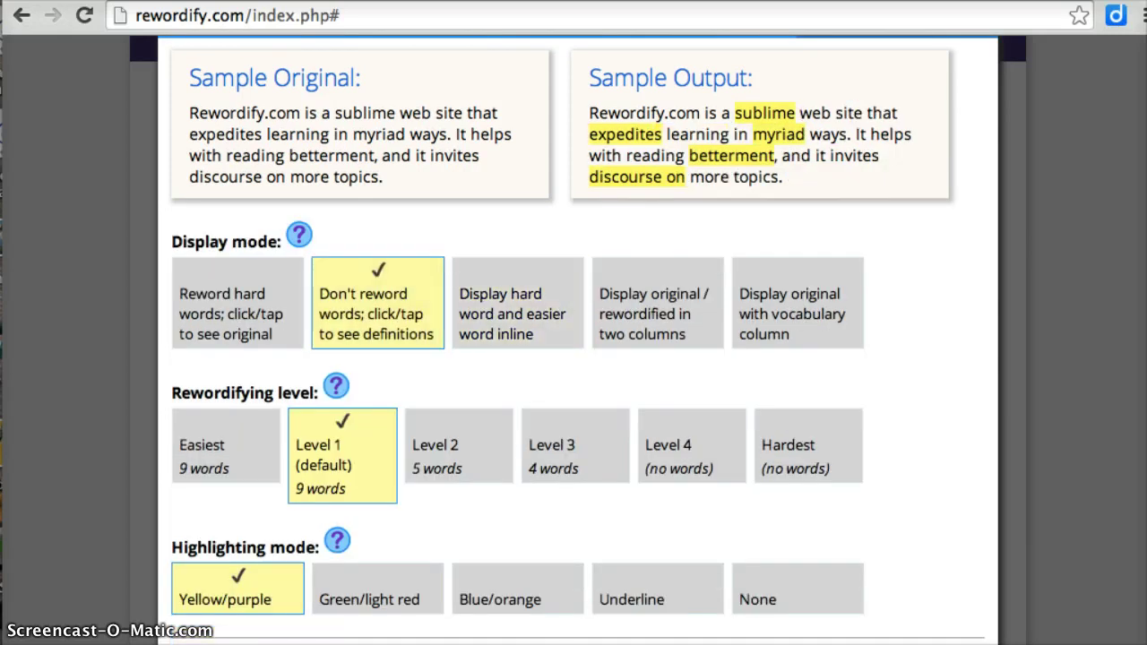
pyautogui.scroll(-5, 798, 304)
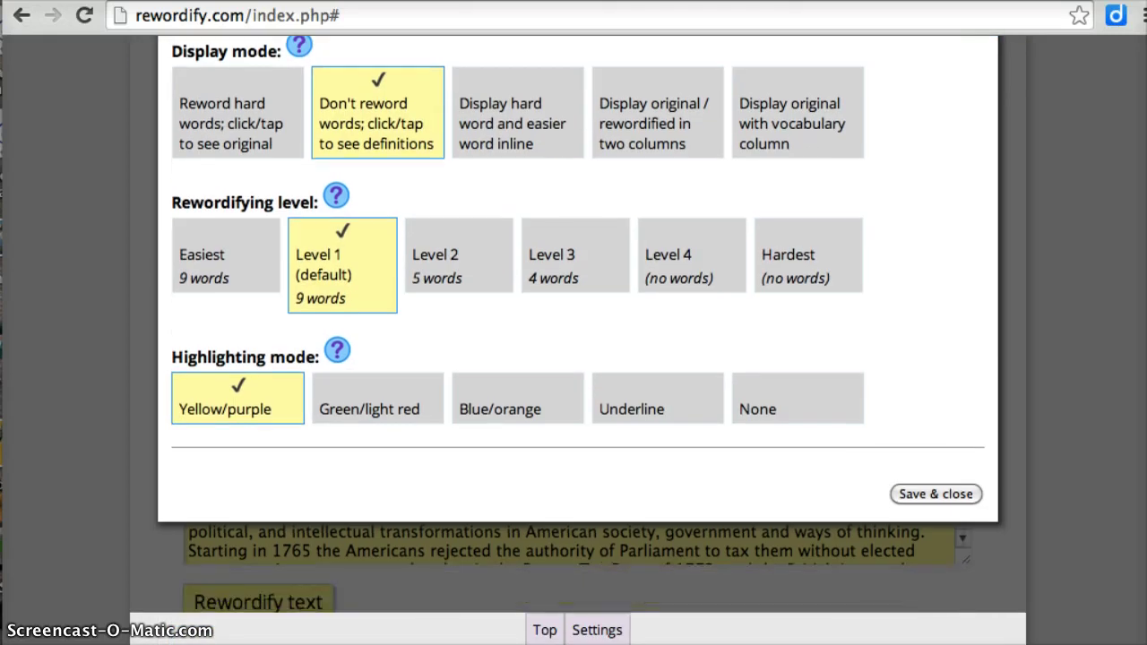
# - Save the display settings and view the definition of the highlighted word "intellectual" in the American Revolution paragraph
pyautogui.click(935, 494)
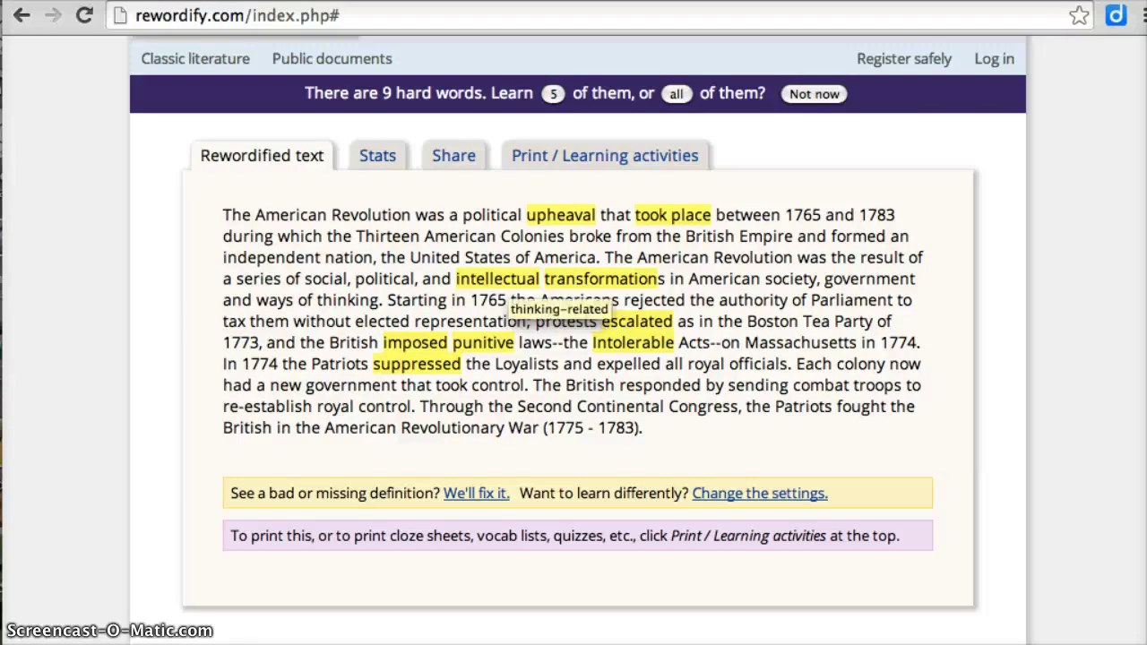
pyautogui.click(498, 279)
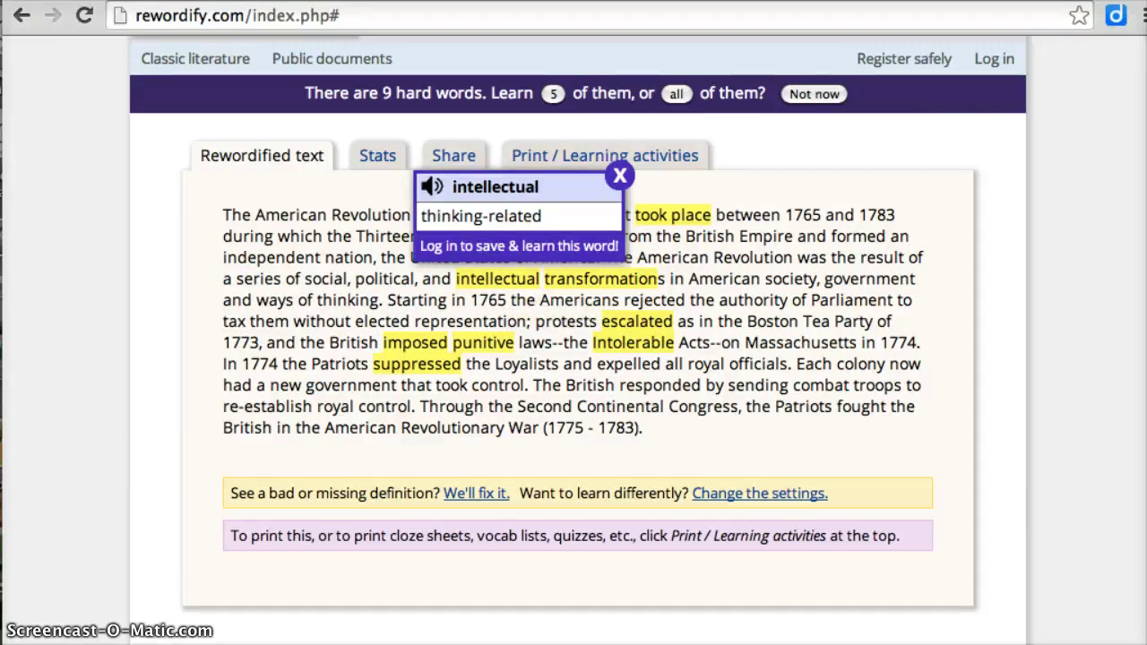
pyautogui.click(620, 175)
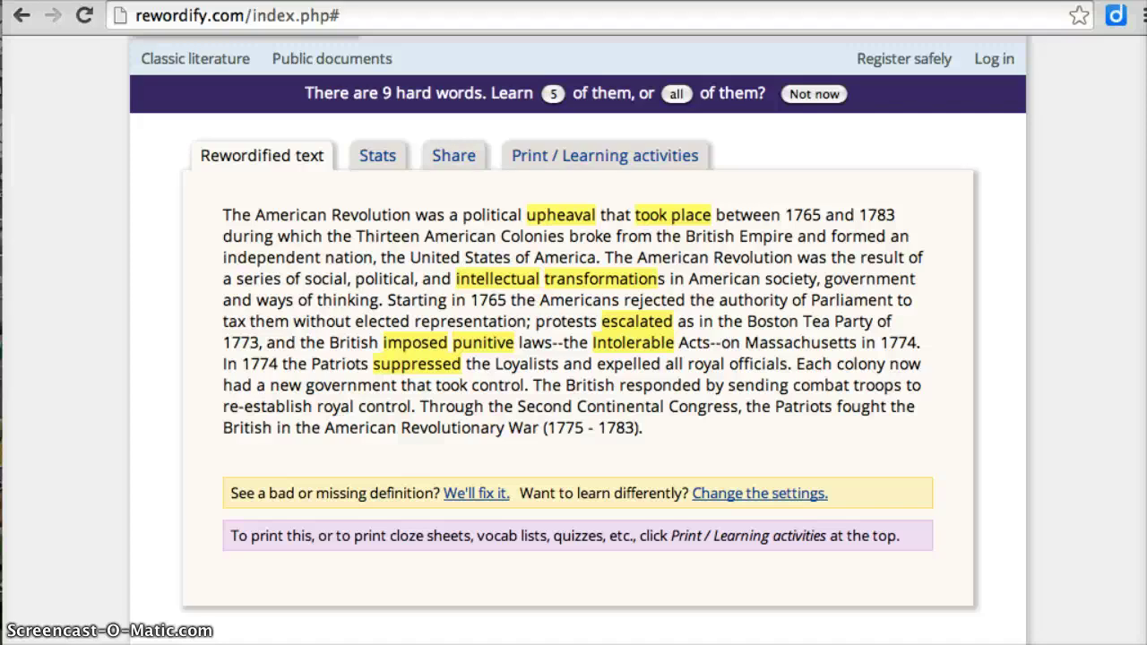
pyautogui.scroll(2, 578, 334)
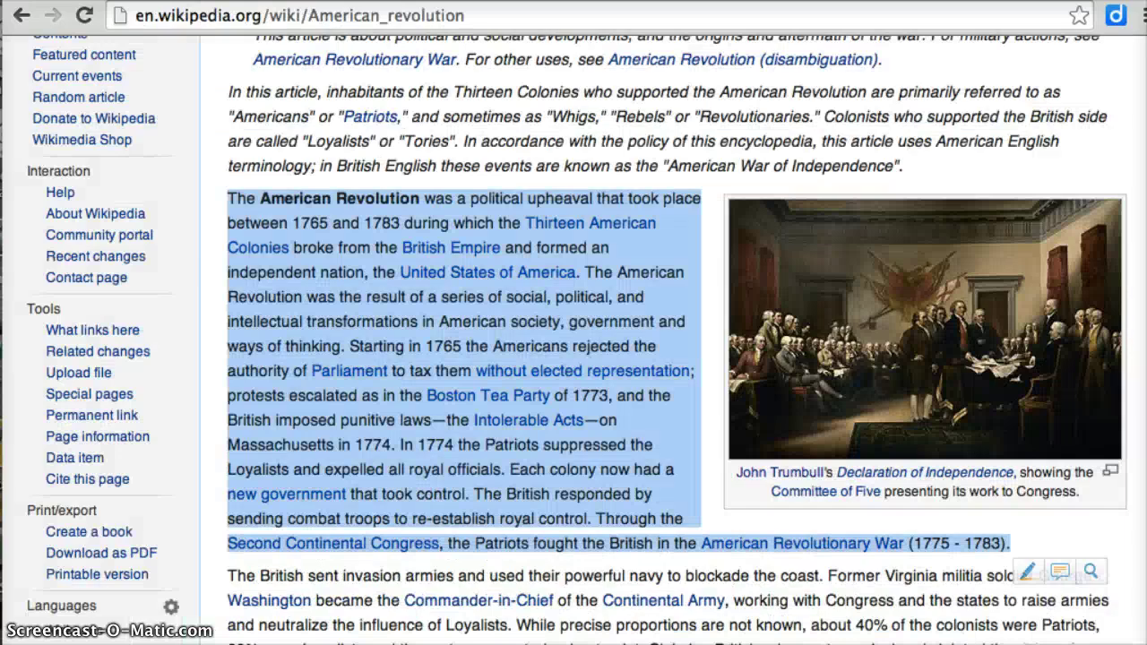
# - Copy the address of Wikipedia's American Revolution article into the Rewordify.com text box and rewordify the web site
pyautogui.click(299, 15)
pyautogui.press('super+c')
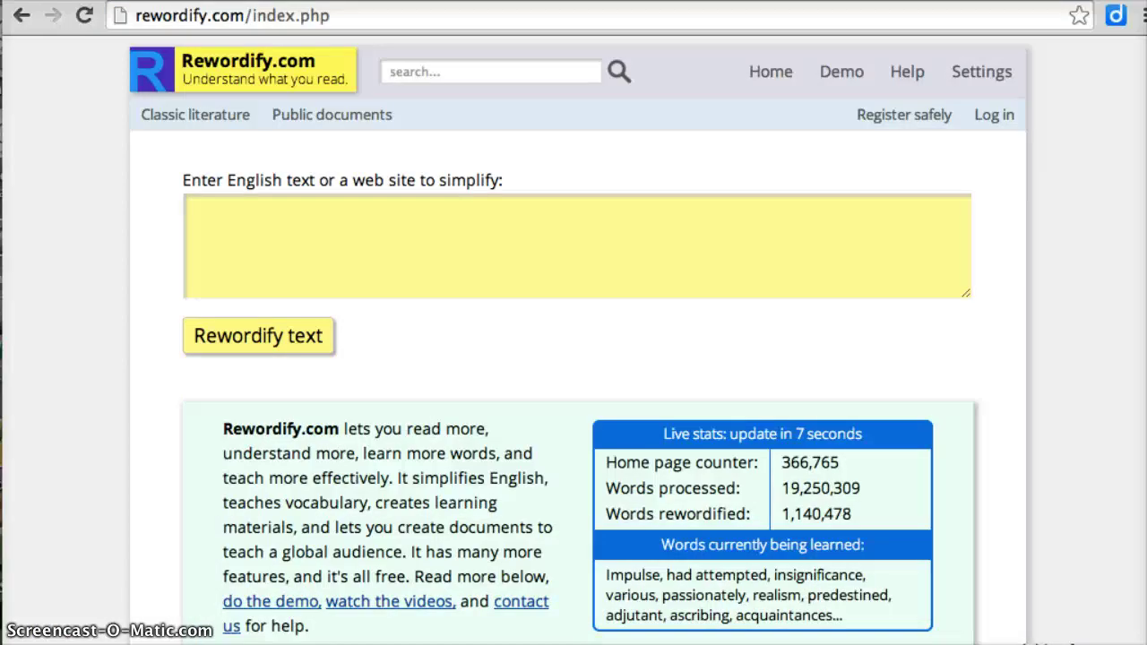
pyautogui.click(188, 208)
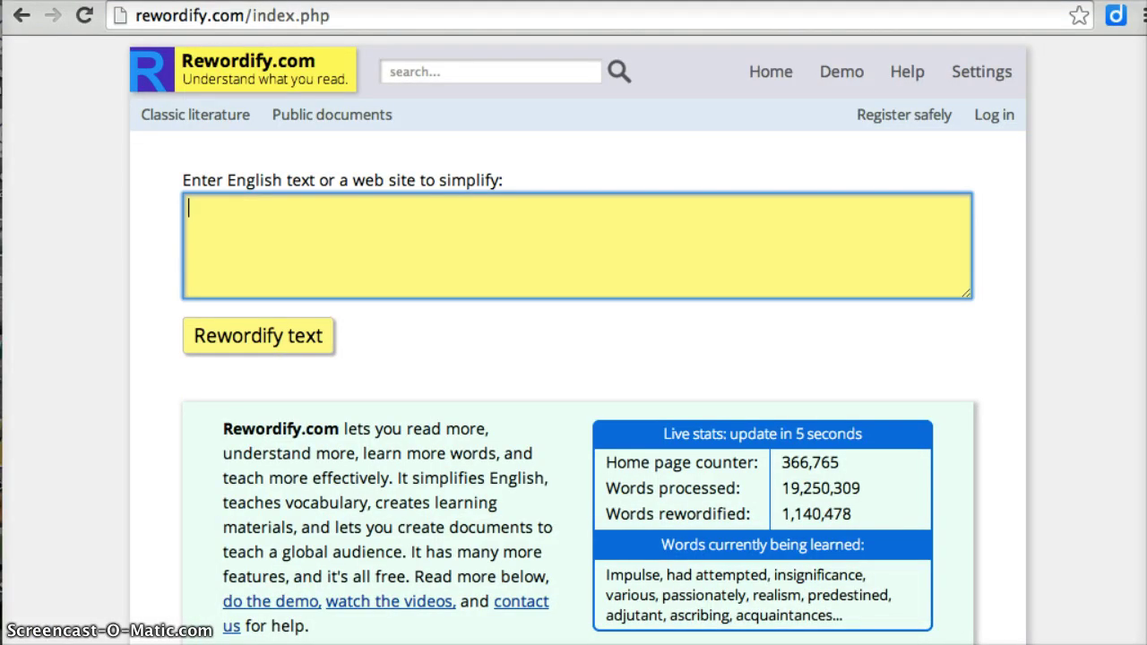
pyautogui.press('super+v')
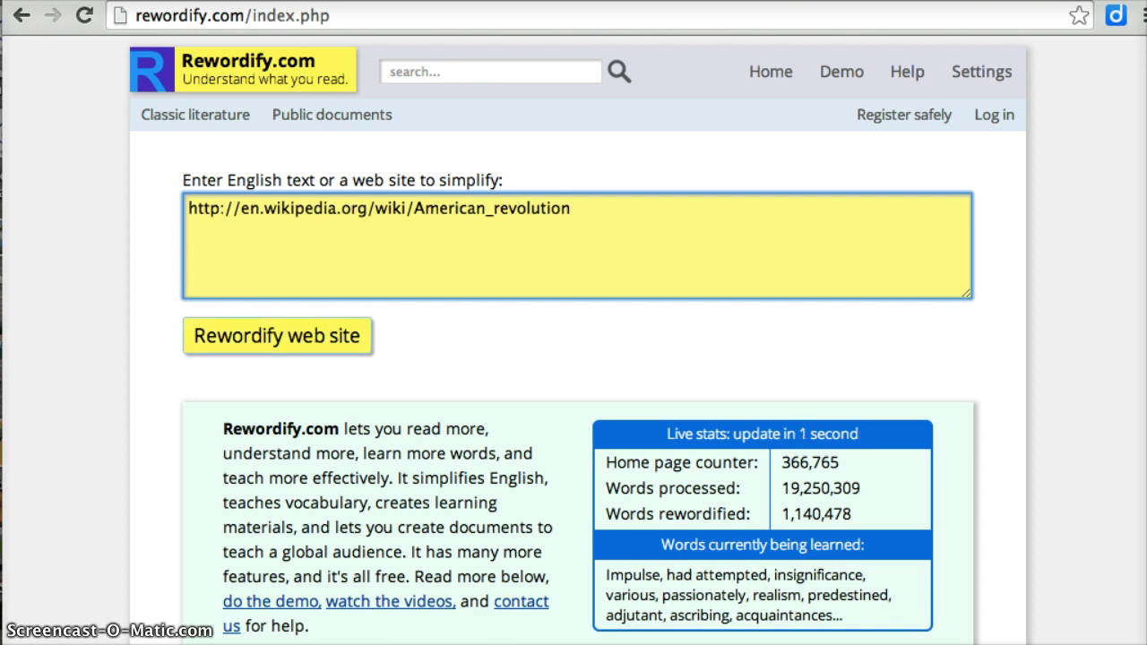
pyautogui.press('Tab')
pyautogui.press('Return')
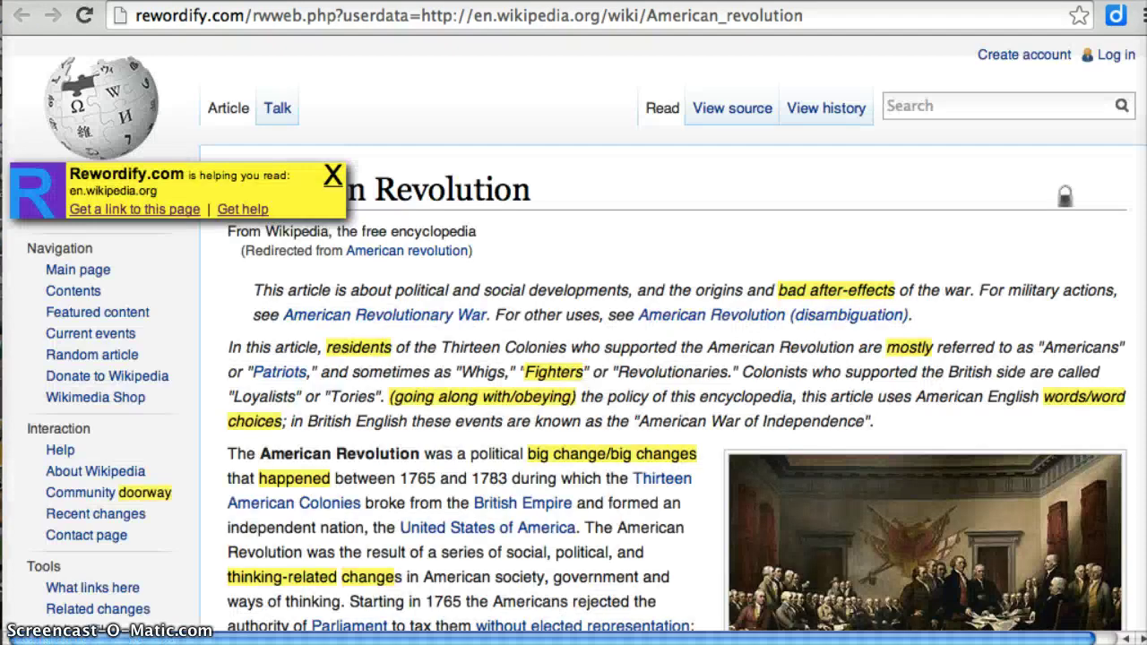
# - Check the original words behind "big change/big changes", "happened", "thinking-related" and "change" in the simplified article, and close that page
pyautogui.scroll(-3, 574, 359)
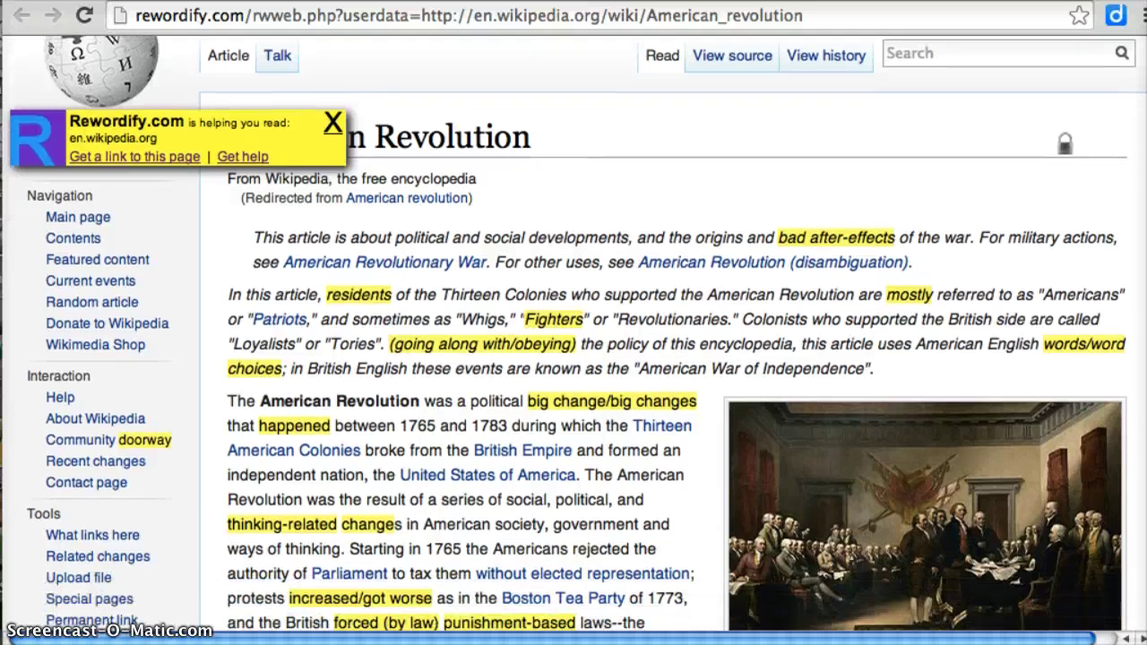
pyautogui.scroll(-5, 574, 358)
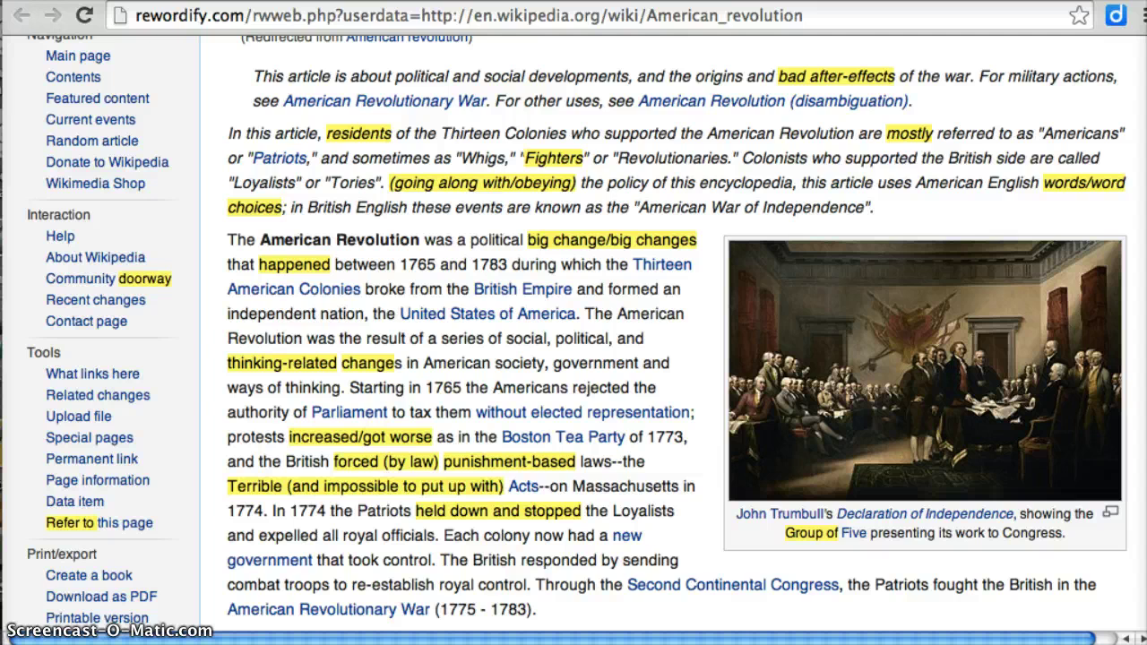
pyautogui.moveTo(587, 239)
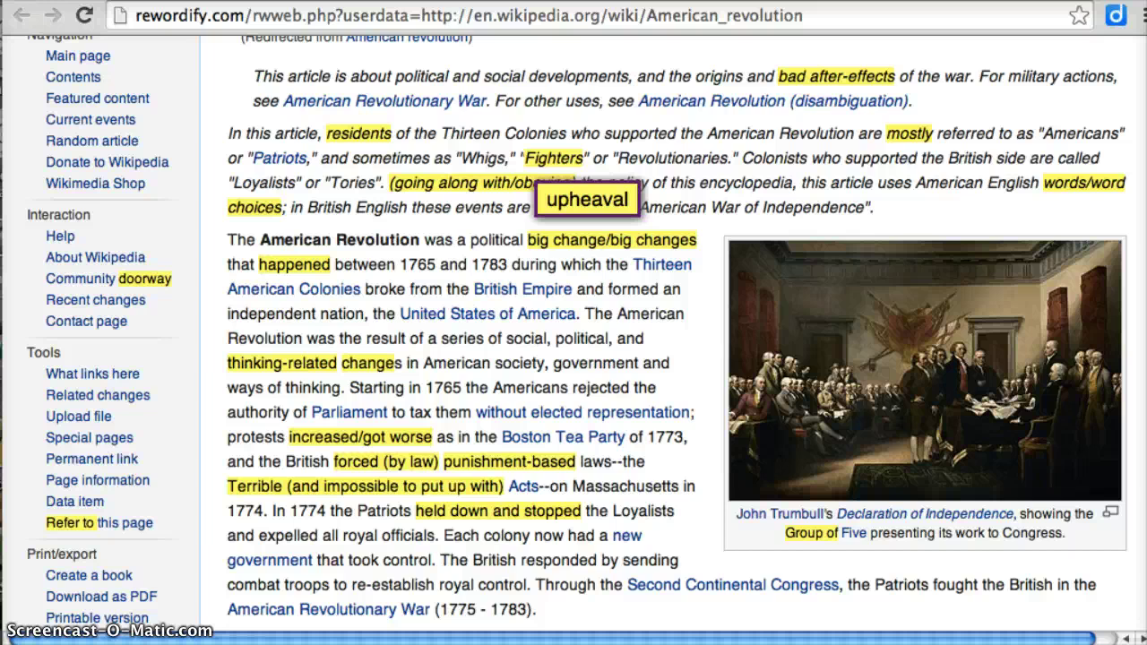
pyautogui.moveTo(294, 265)
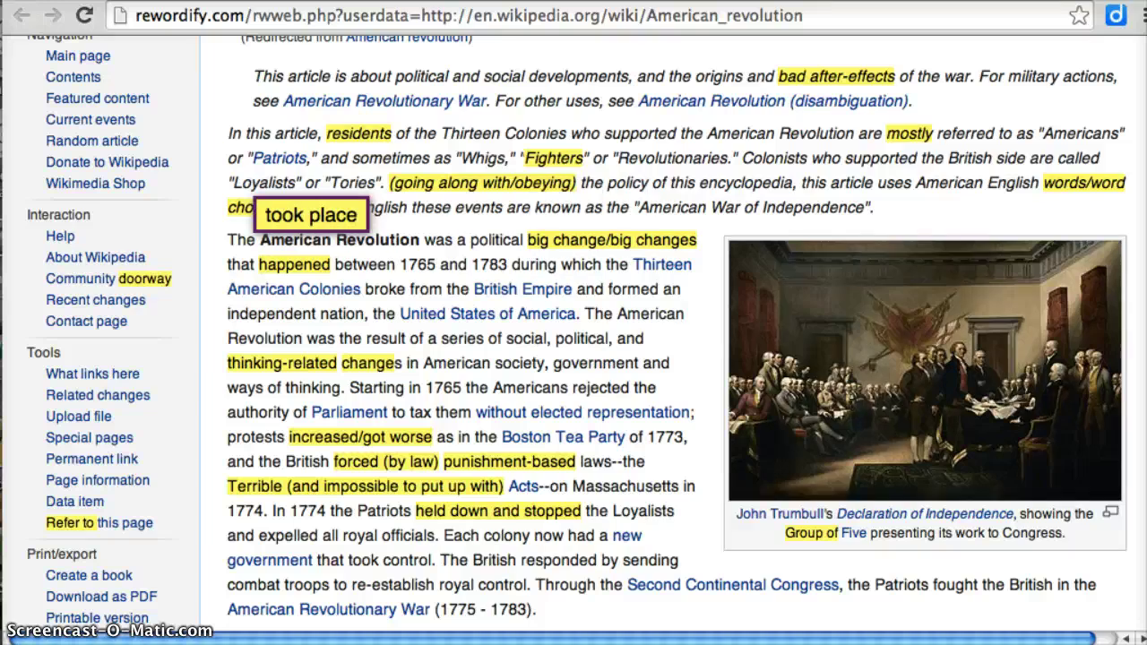
pyautogui.moveTo(309, 363)
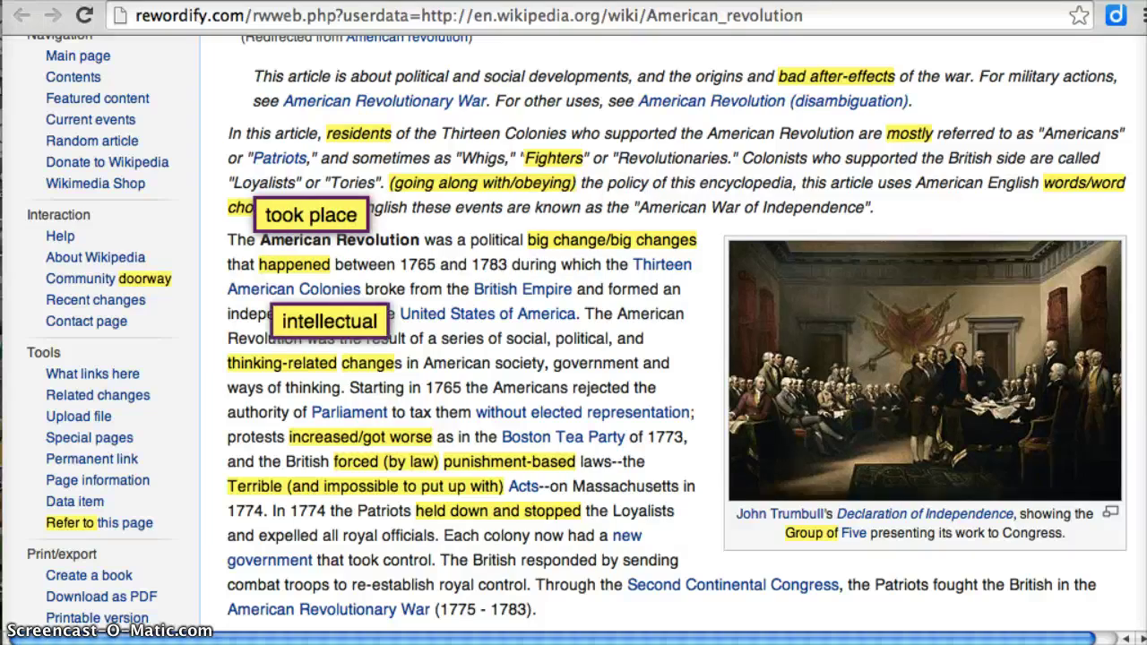
pyautogui.moveTo(368, 363)
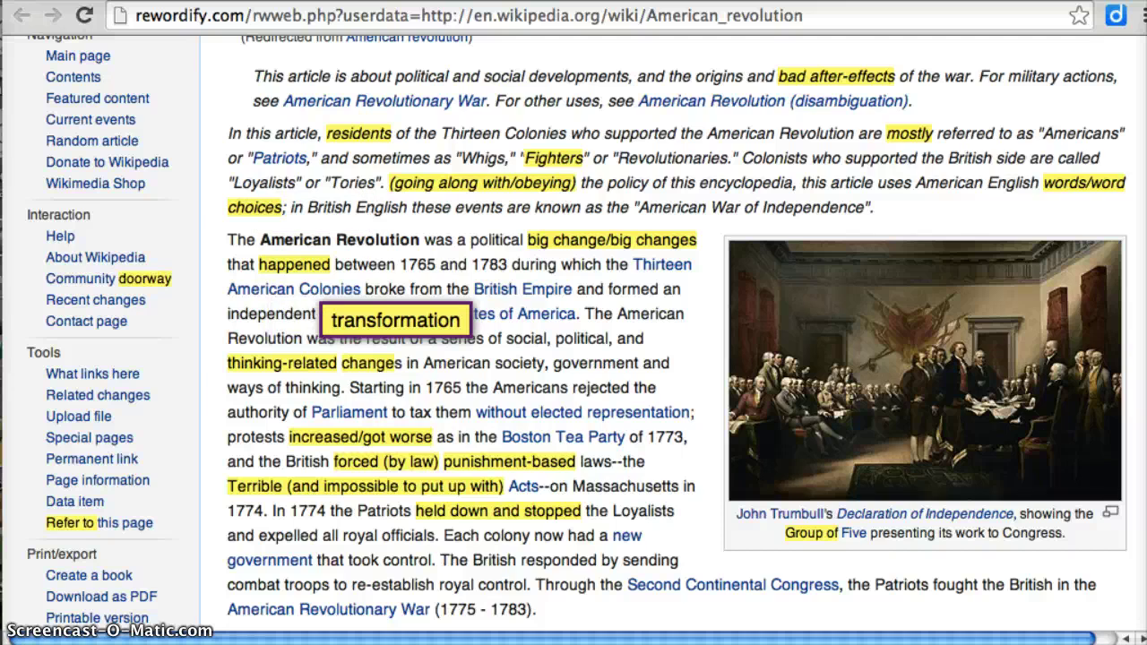
pyautogui.scroll(3, 574, 358)
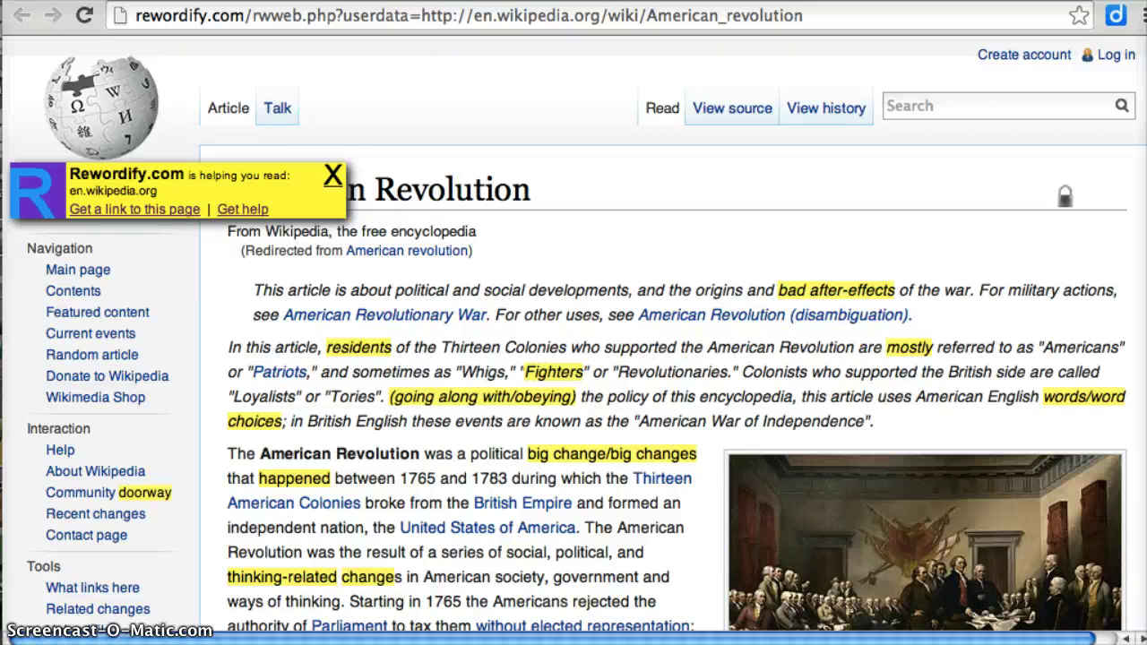
pyautogui.press('super+w')
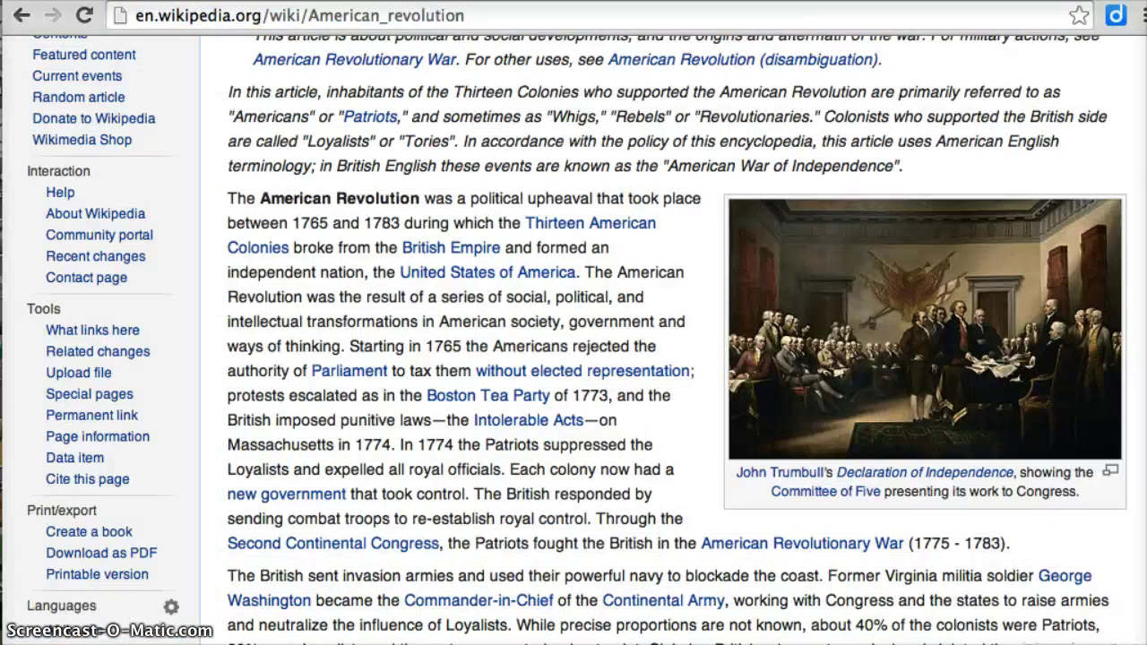
# - Replace the web address in the Rewordify.com text box with the article's opening American Revolution paragraph and rewordify the text
pyautogui.moveTo(227, 193); pyautogui.dragTo(1010, 543)
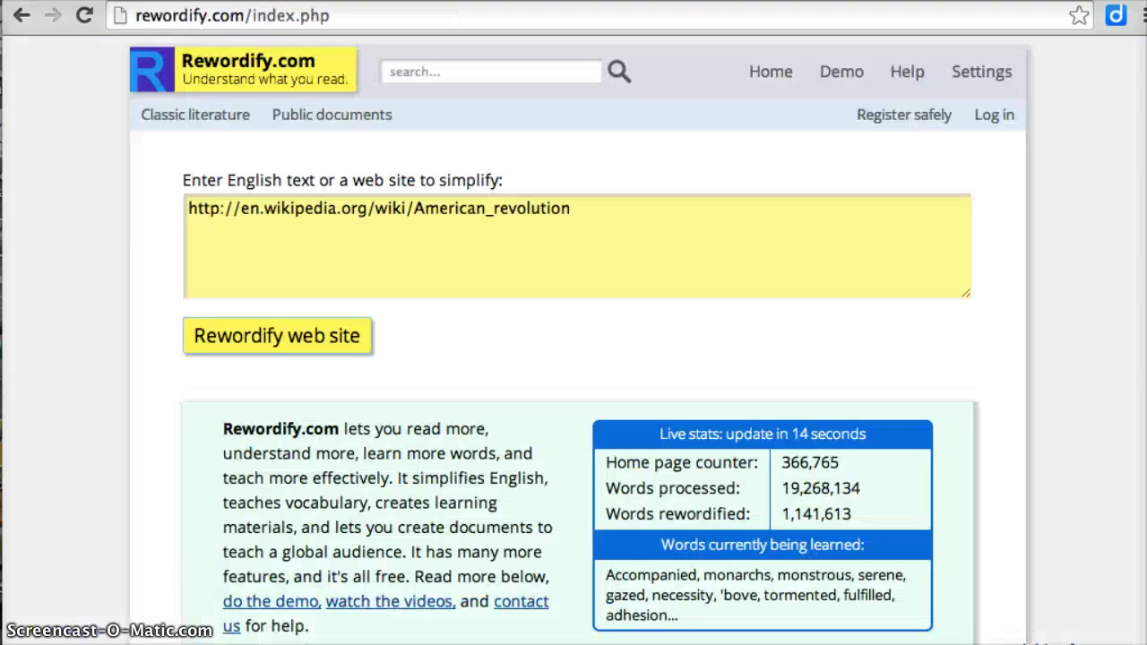
pyautogui.tripleClick(486, 208)
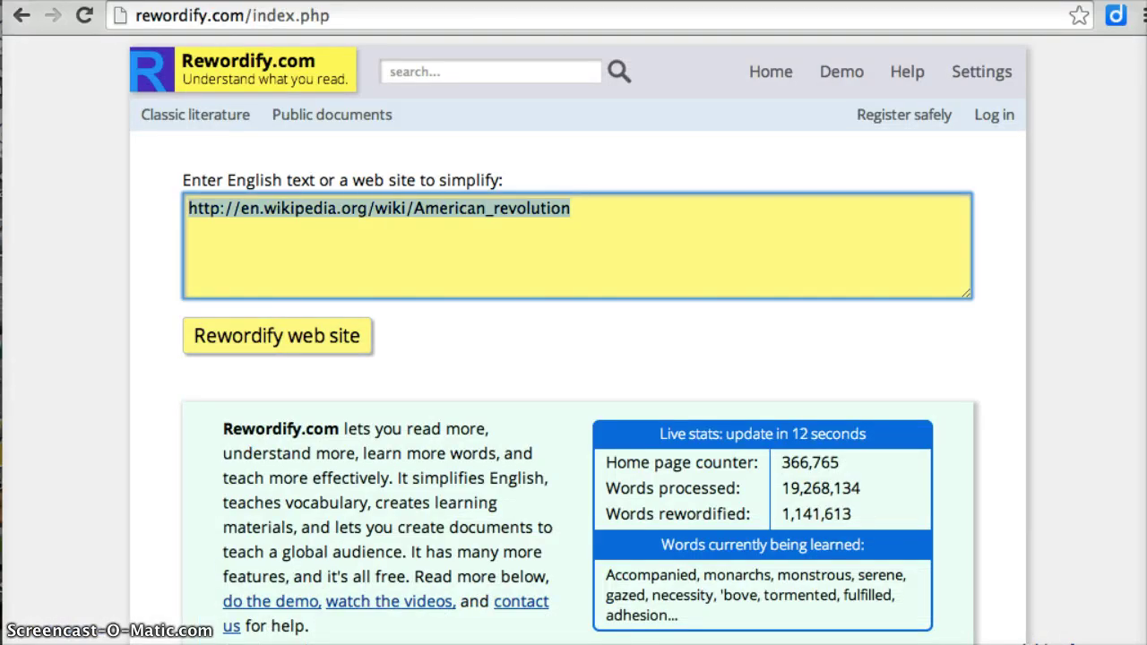
pyautogui.press('super+v')
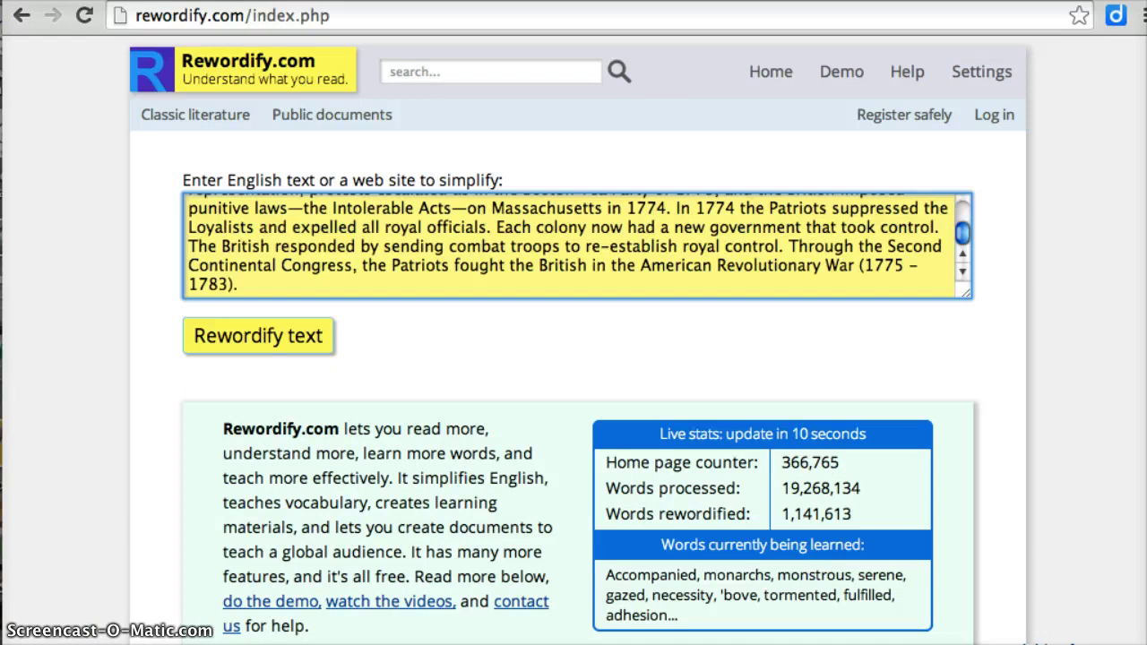
pyautogui.click(258, 335)
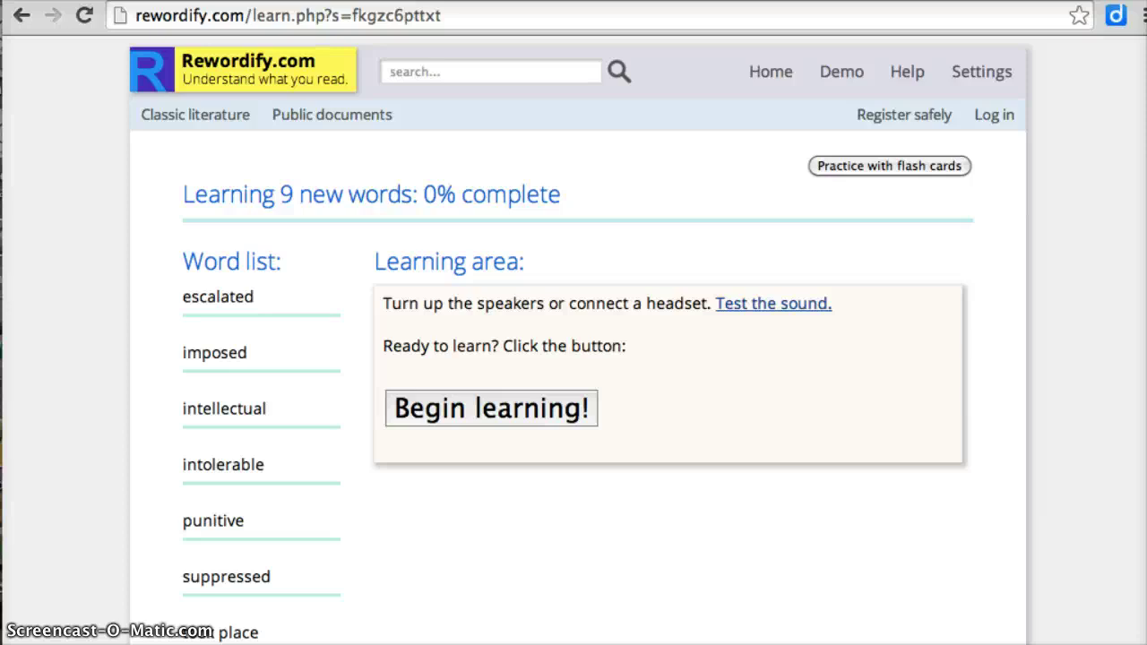
# - Begin the learning session for the nine hard words and go through the meaning, listening and usage-in-context stages for "escalated"
pyautogui.press('Return')
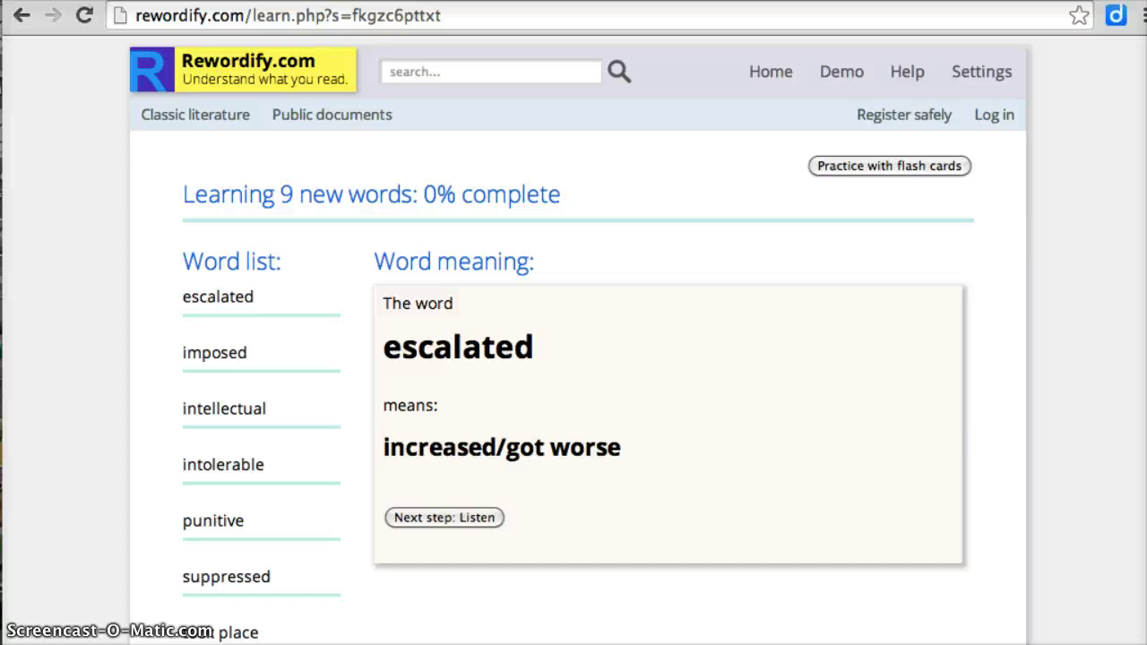
pyautogui.click(444, 517)
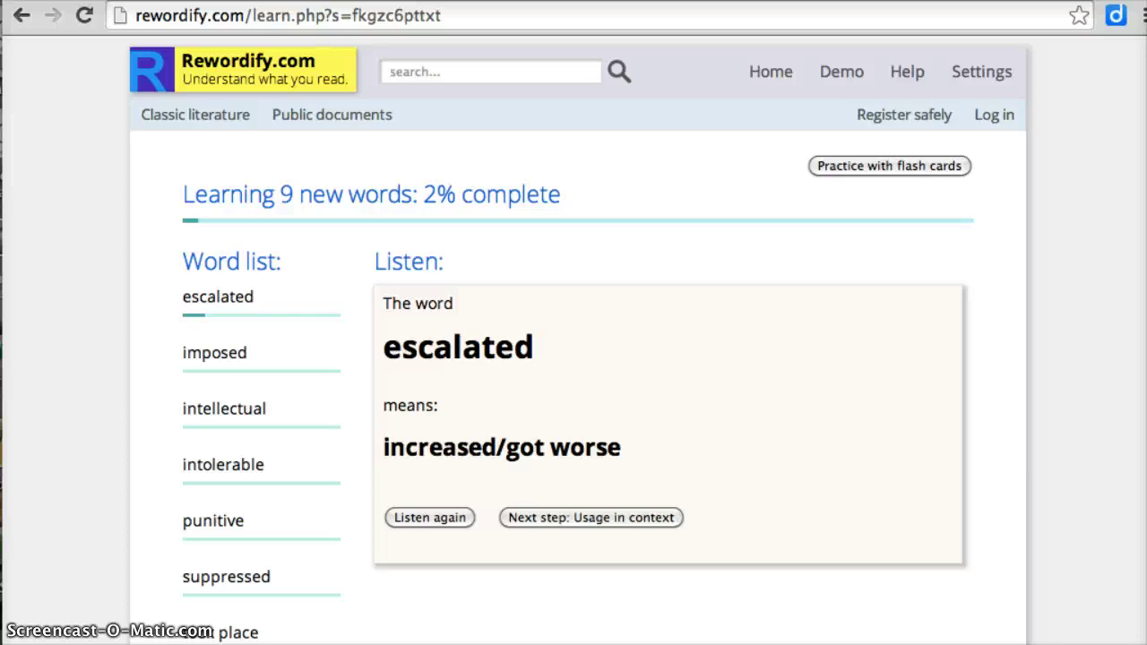
pyautogui.click(590, 517)
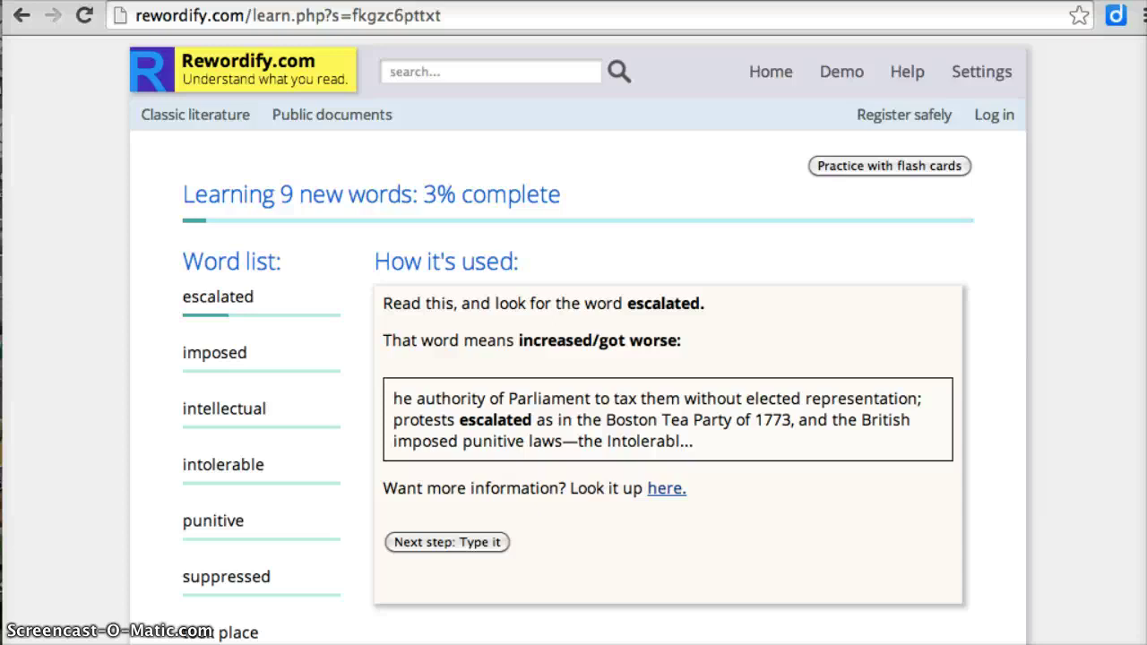
pyautogui.press('Return')
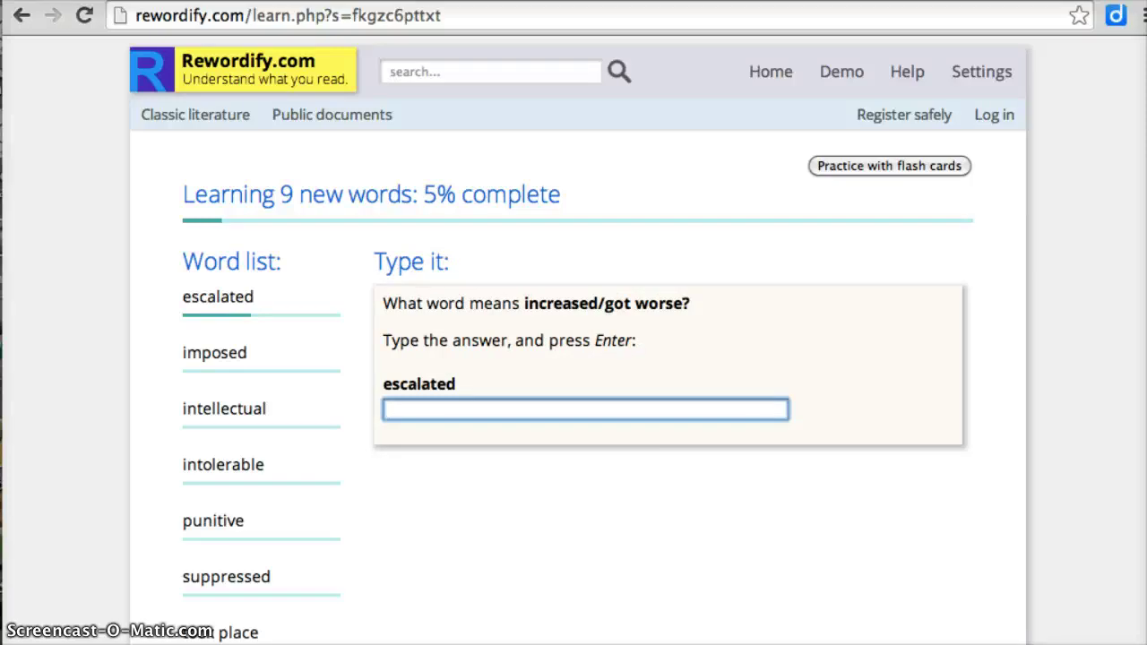
# - Complete the "Type it" and "Type what you hear" exercises with the answer "escalated", replaying the spoken word once
pyautogui.write('escalated')
pyautogui.press('Return')
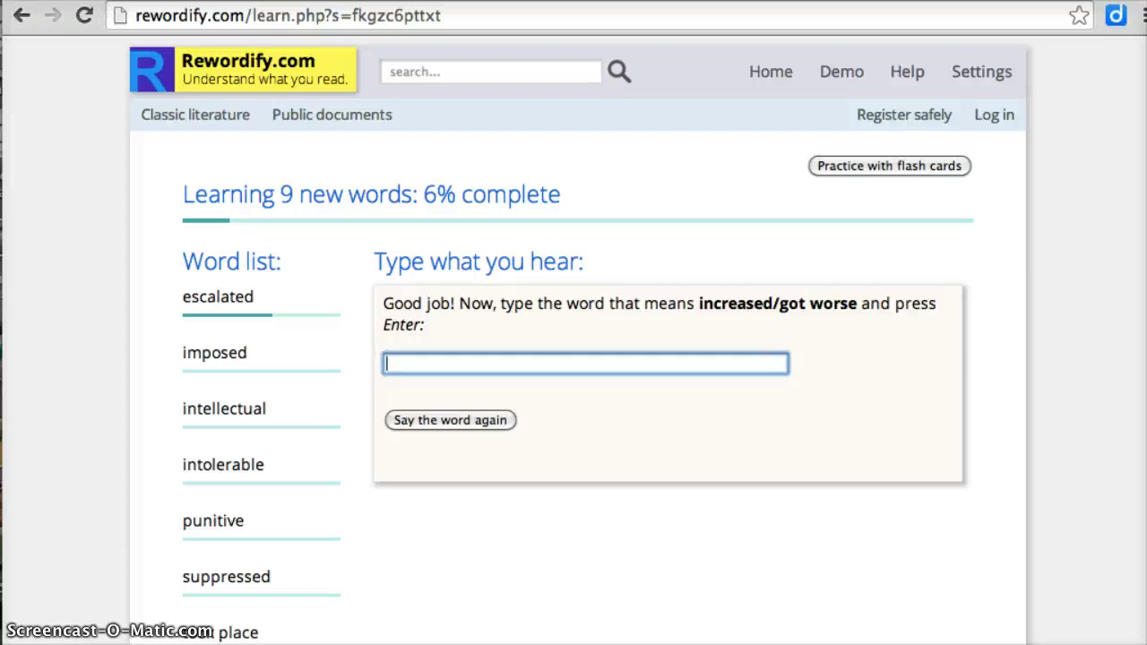
pyautogui.click(450, 419)
pyautogui.write('escalated')
pyautogui.press('Return')
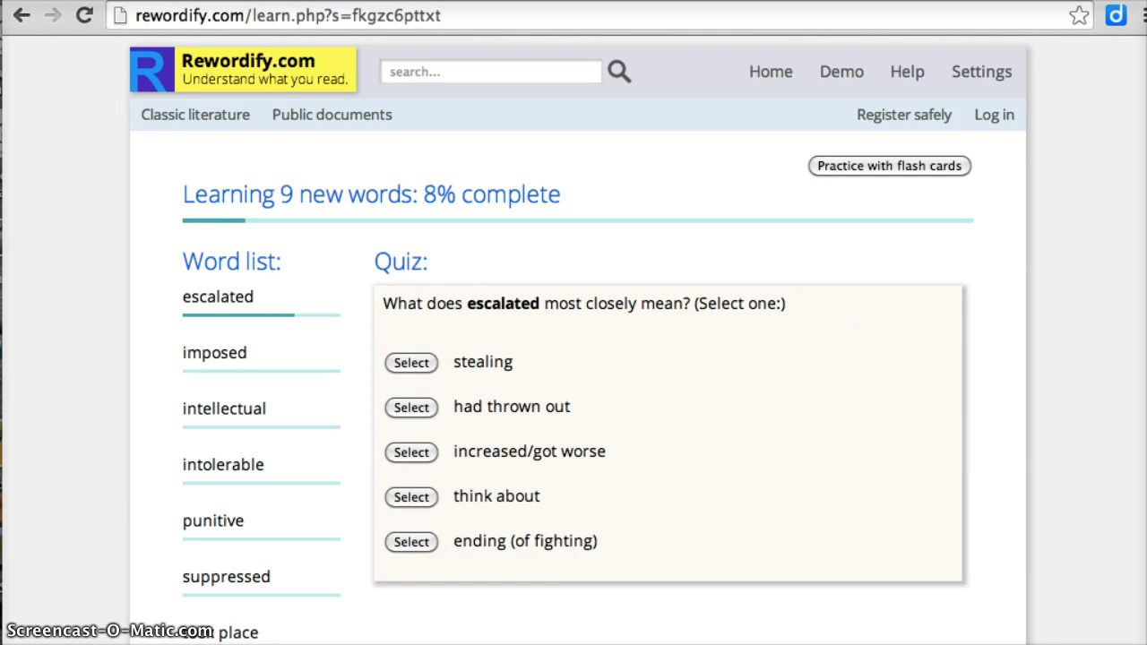